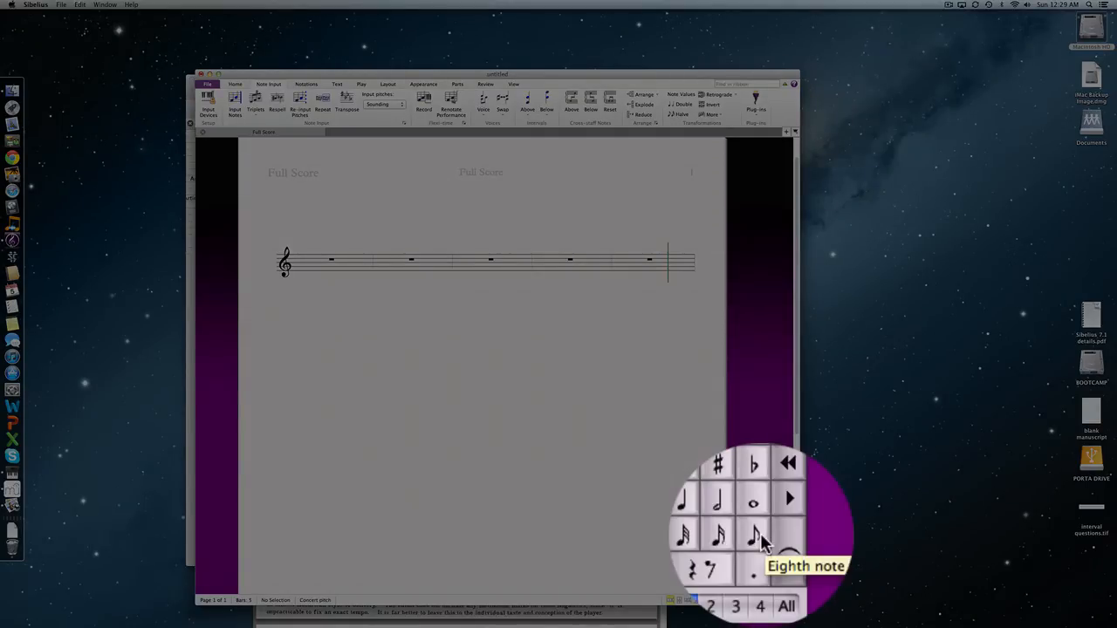
Enter an eighth note F4 on the first beat of bar 1 and leave note input
left_click(756, 536)
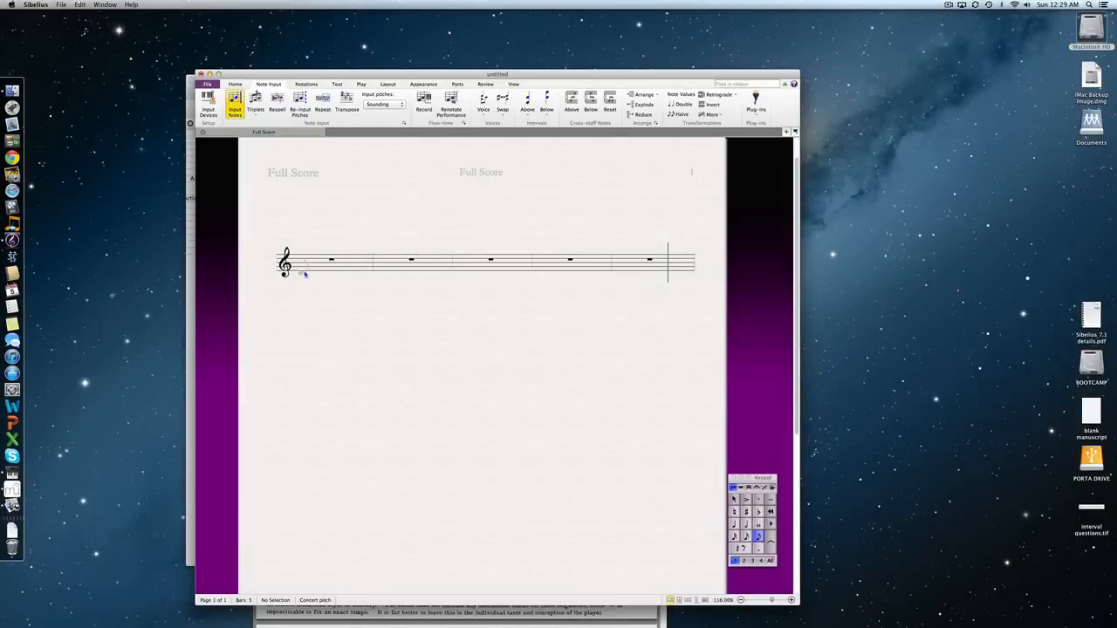
left_click(302, 272)
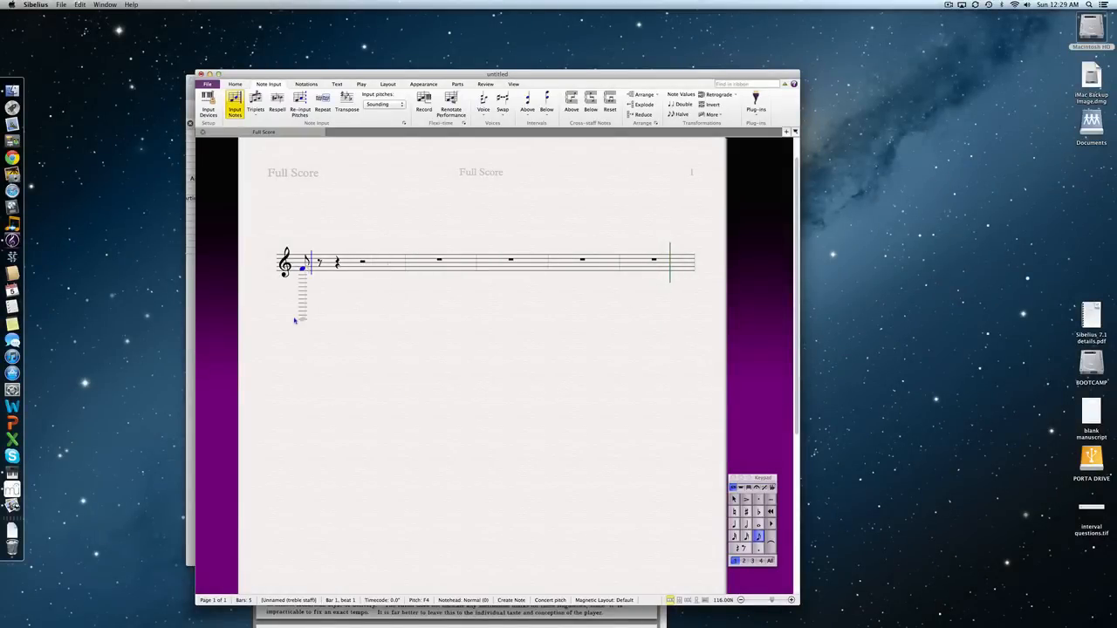
key("Escape")
key("Escape")
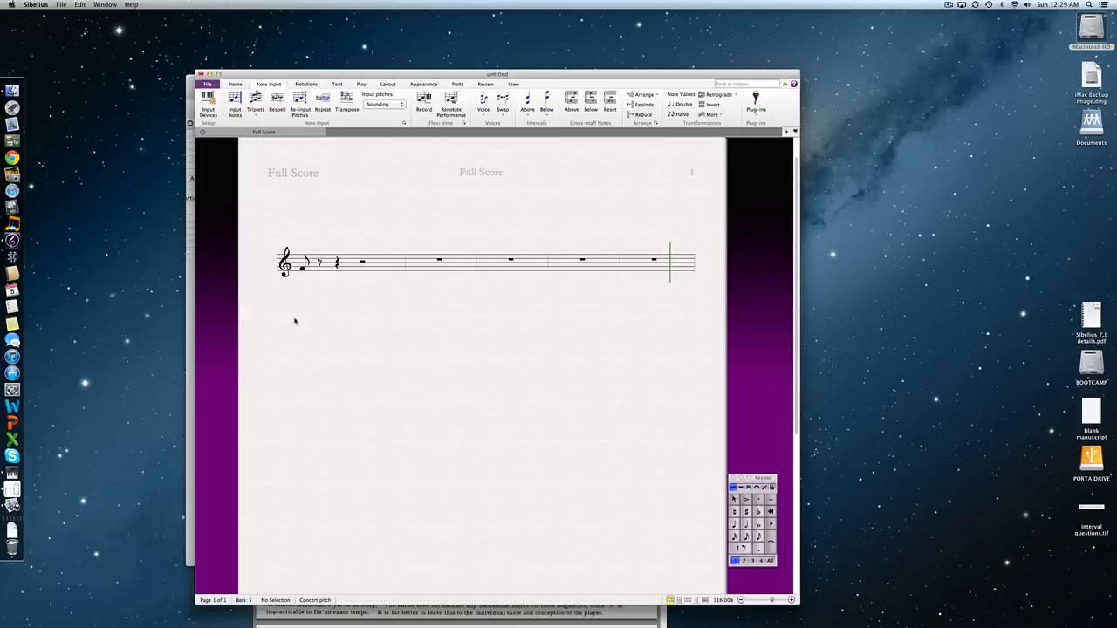
Apply a tuplet of 3 to the F4 eighth note using the Tuplet dialog, with number format and auto-bracket
left_click(302, 268)
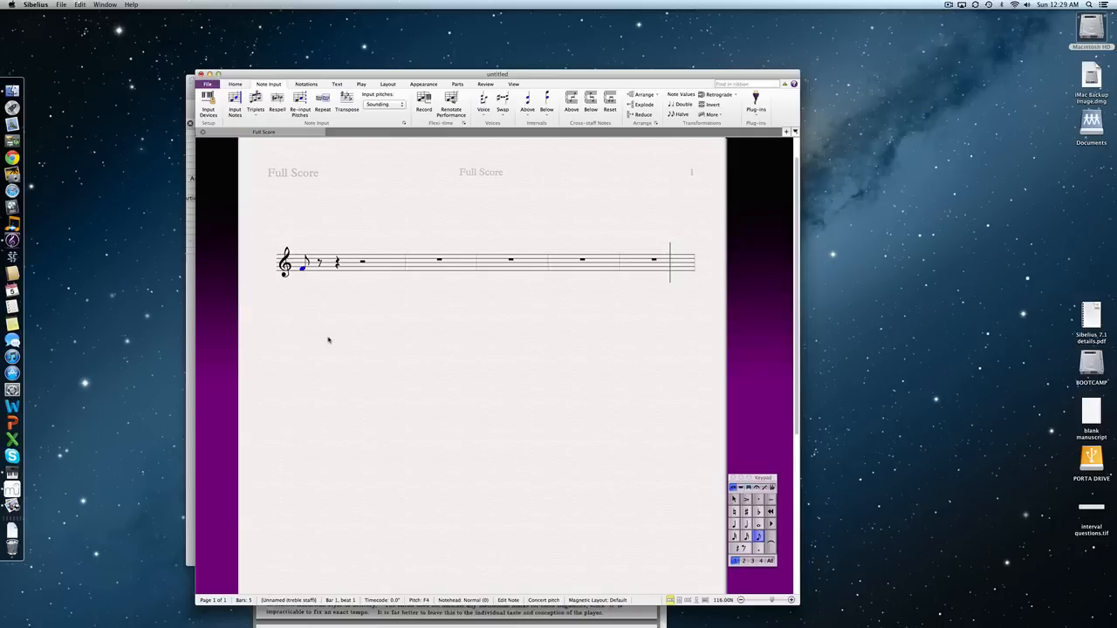
right_click(327, 338)
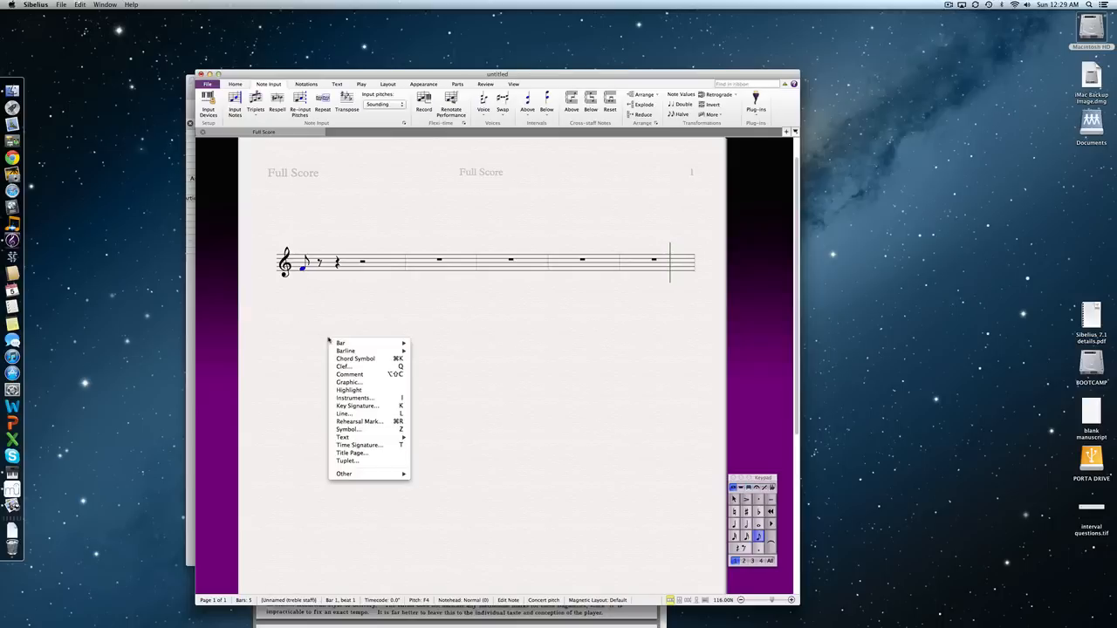
left_click(368, 461)
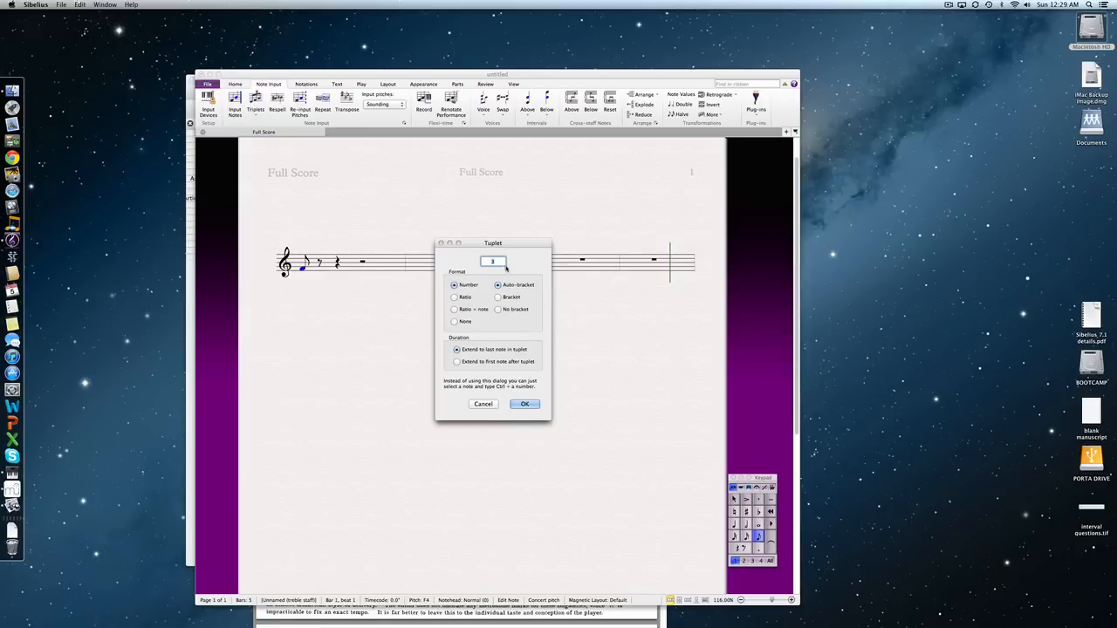
key("Return")
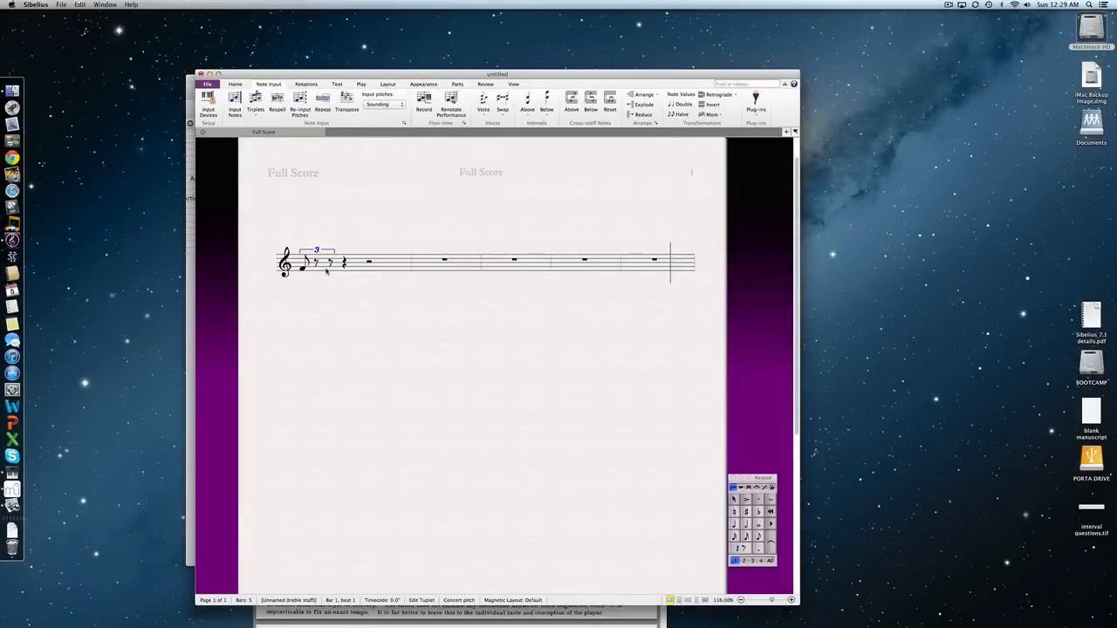
Replace the triplet's two remaining rests with eighth notes G4 and A4
left_click(758, 535)
key("n")
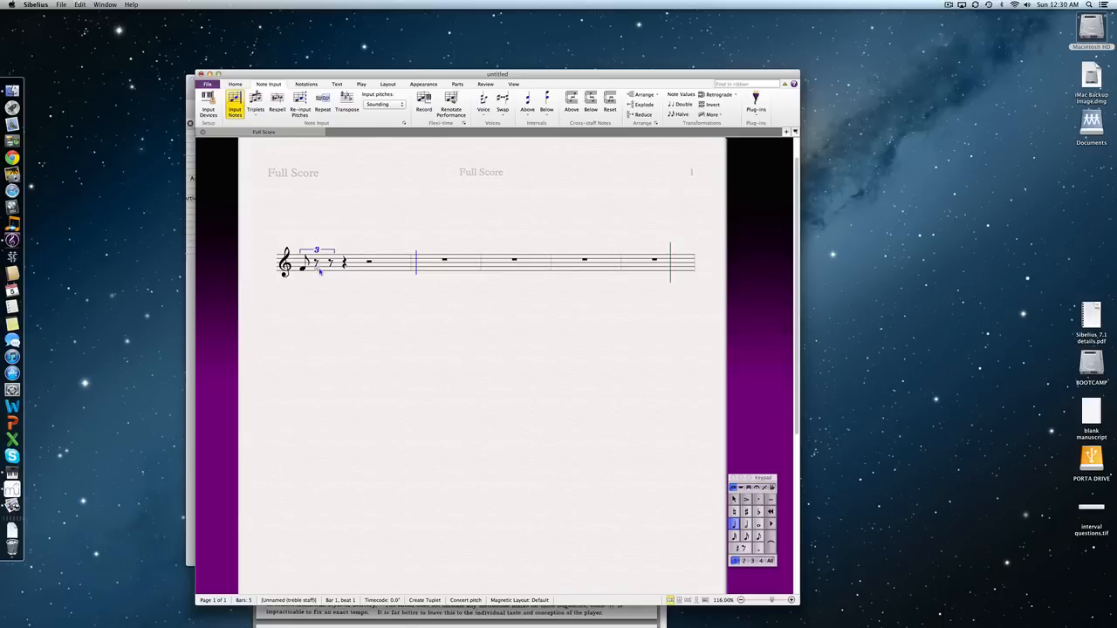
left_click(317, 267)
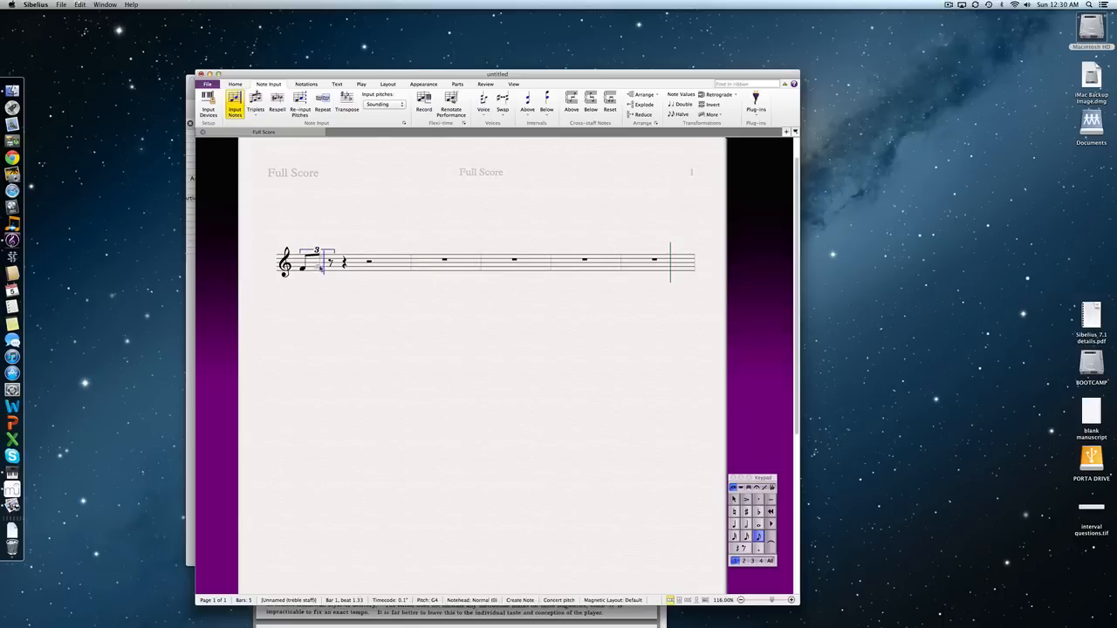
left_click(330, 264)
key("Escape")
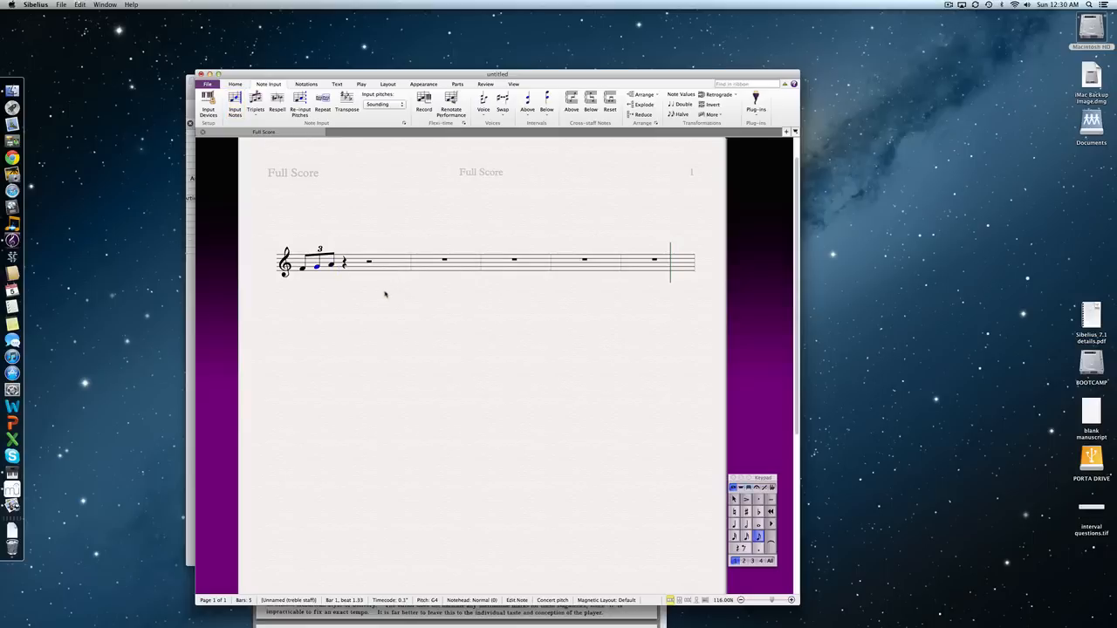
key("Right")
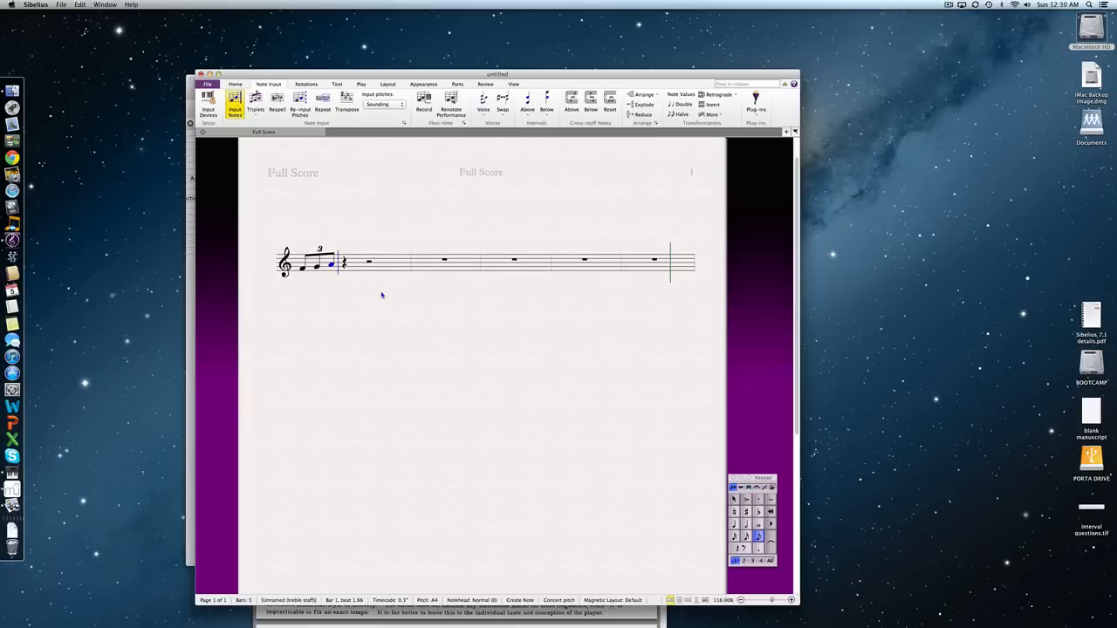
Undo the G4 and A4 eighth notes in the triplet and leave note input
key("super+z")
key("super+z")
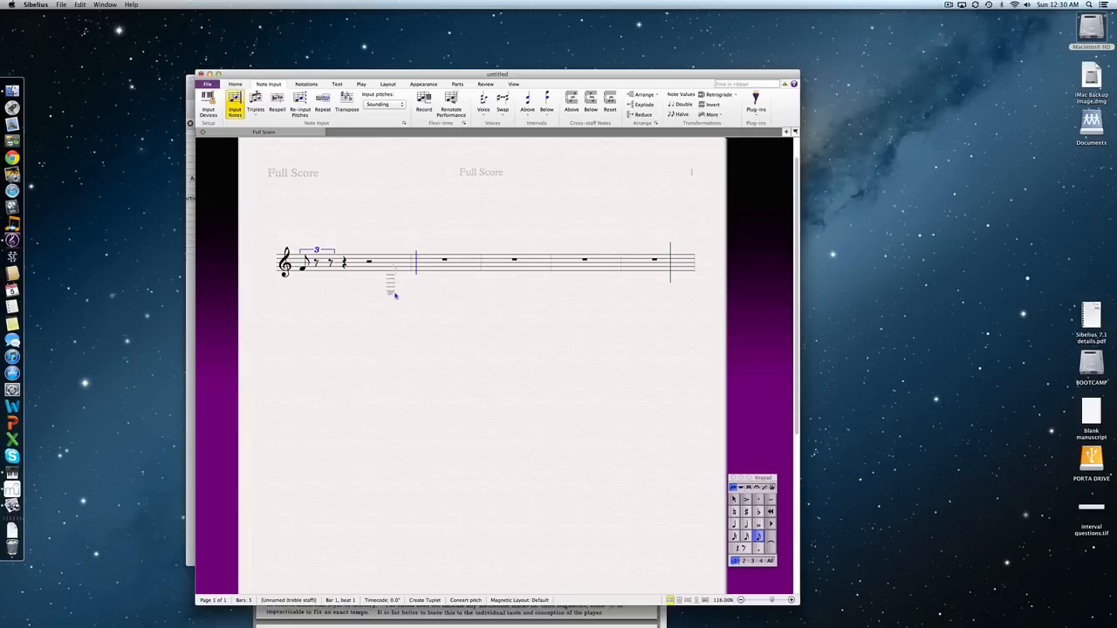
key("Escape")
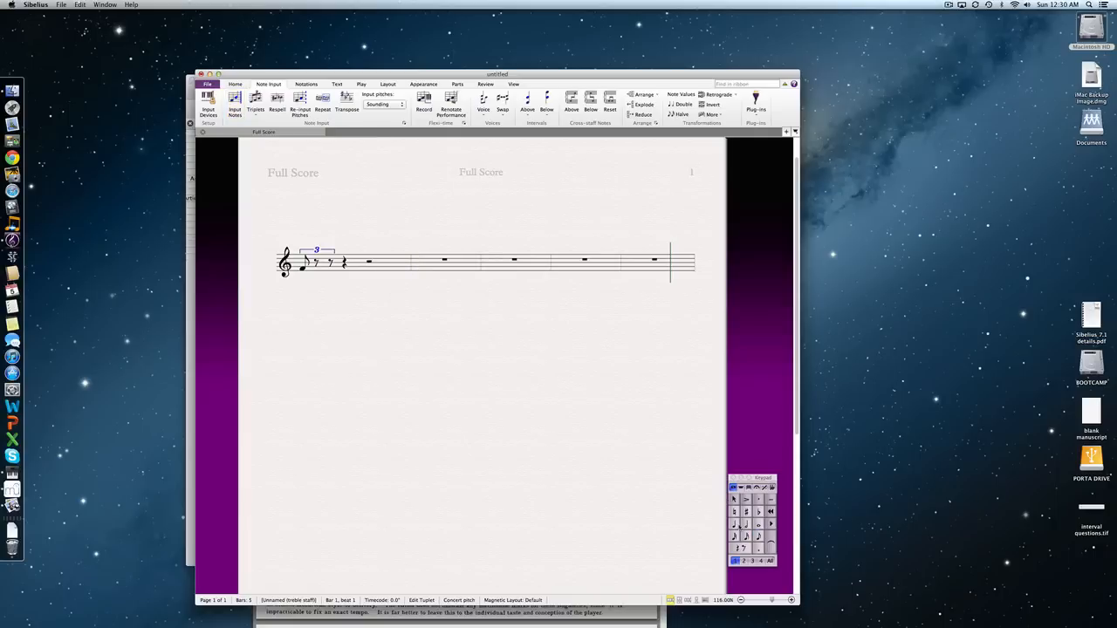
Complete the triplet with a quarter note G4 after the F4 eighth note
left_click(734, 524)
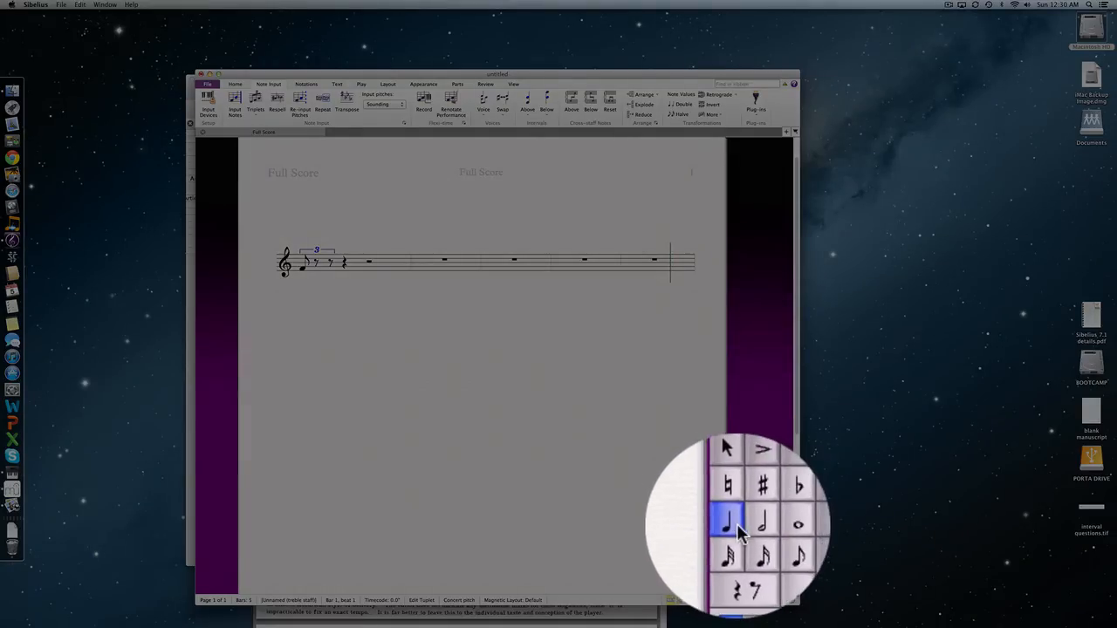
left_click(733, 524)
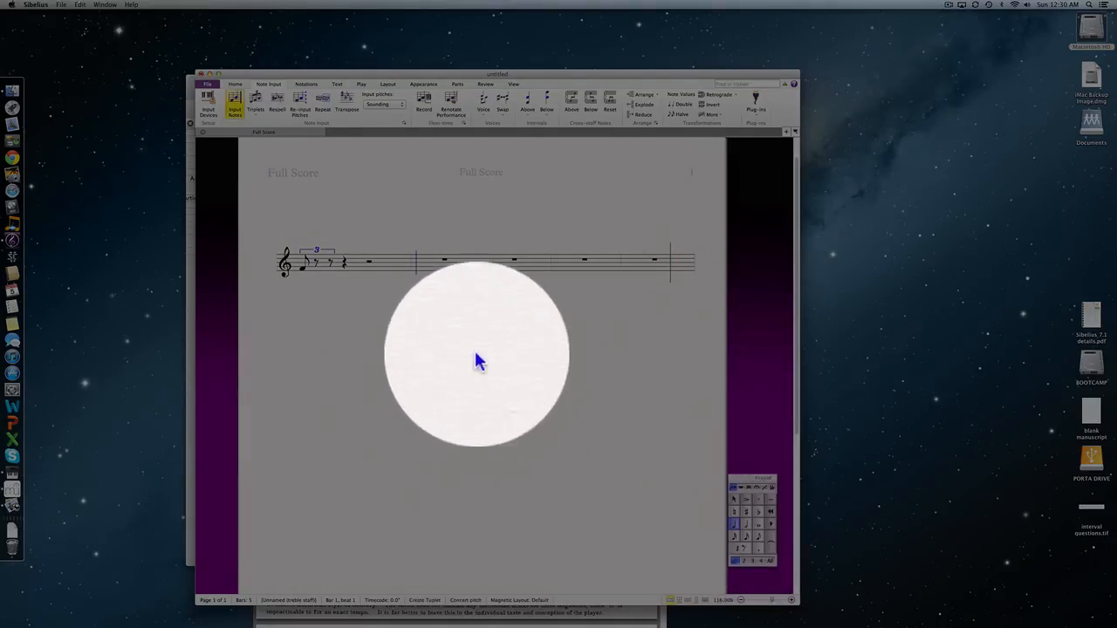
left_click(333, 280)
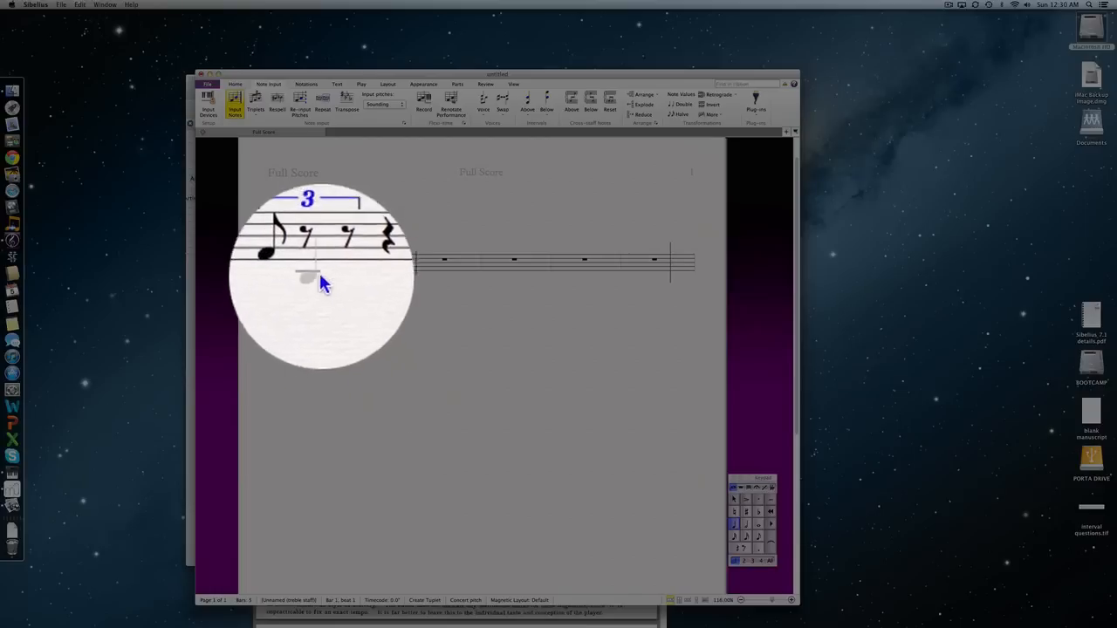
left_click(314, 265)
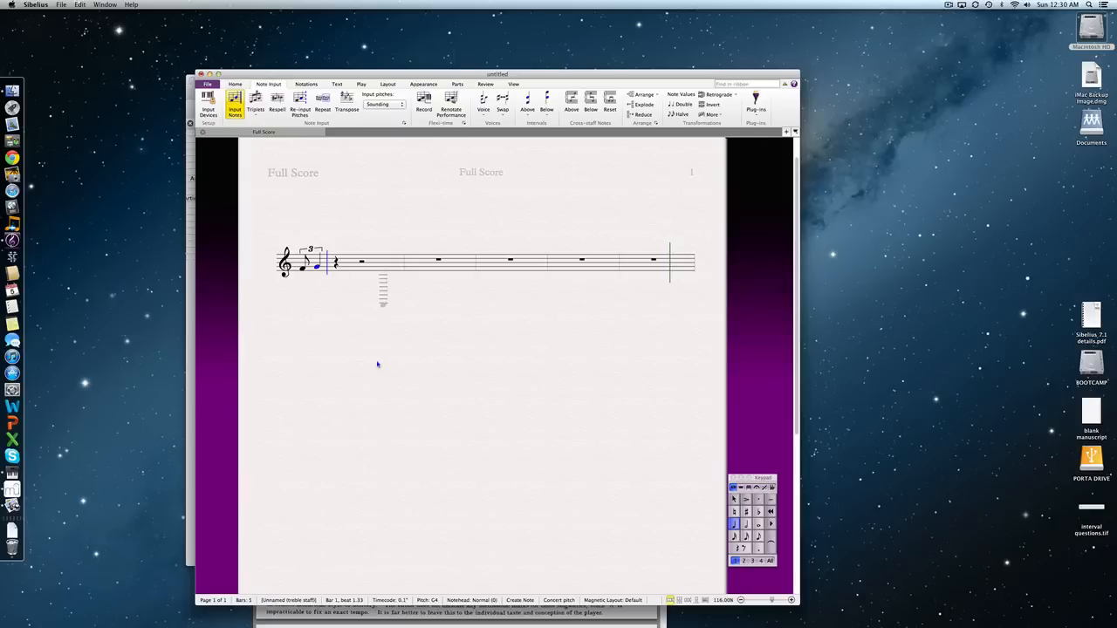
key("Escape")
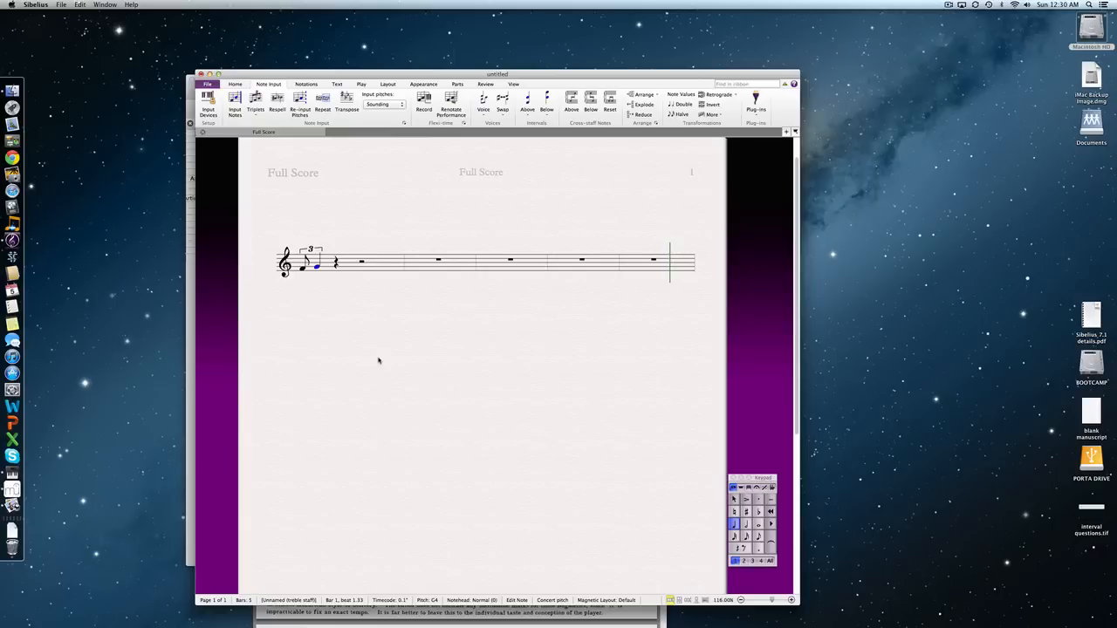
Undo the quarter note, the triplet and the first eighth note to empty bar 1
key("super+z")
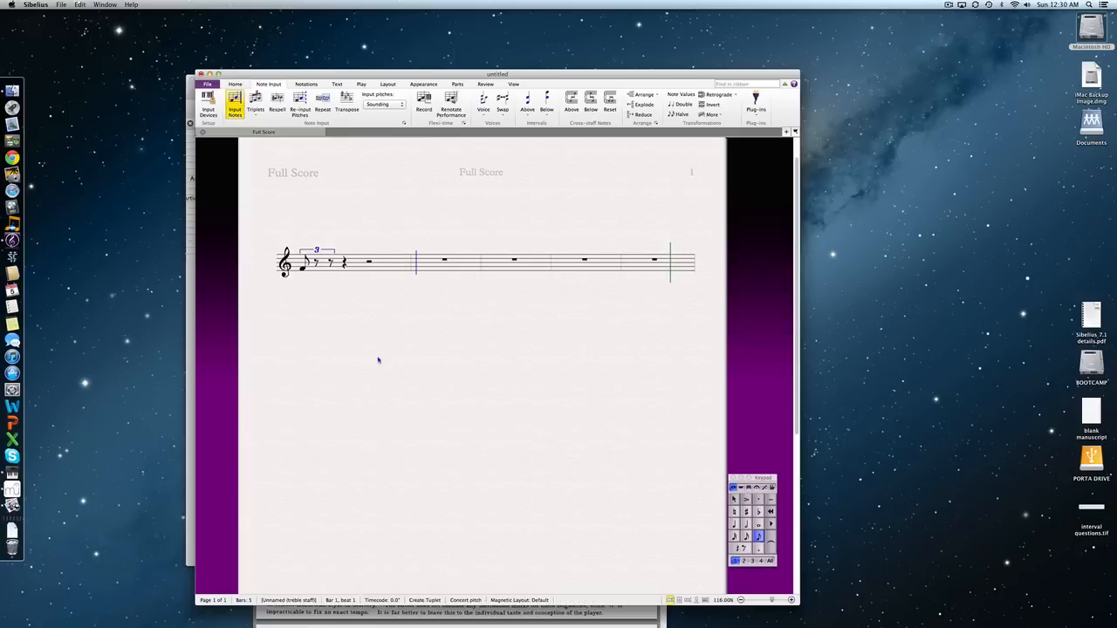
key("super+z")
key("super+z")
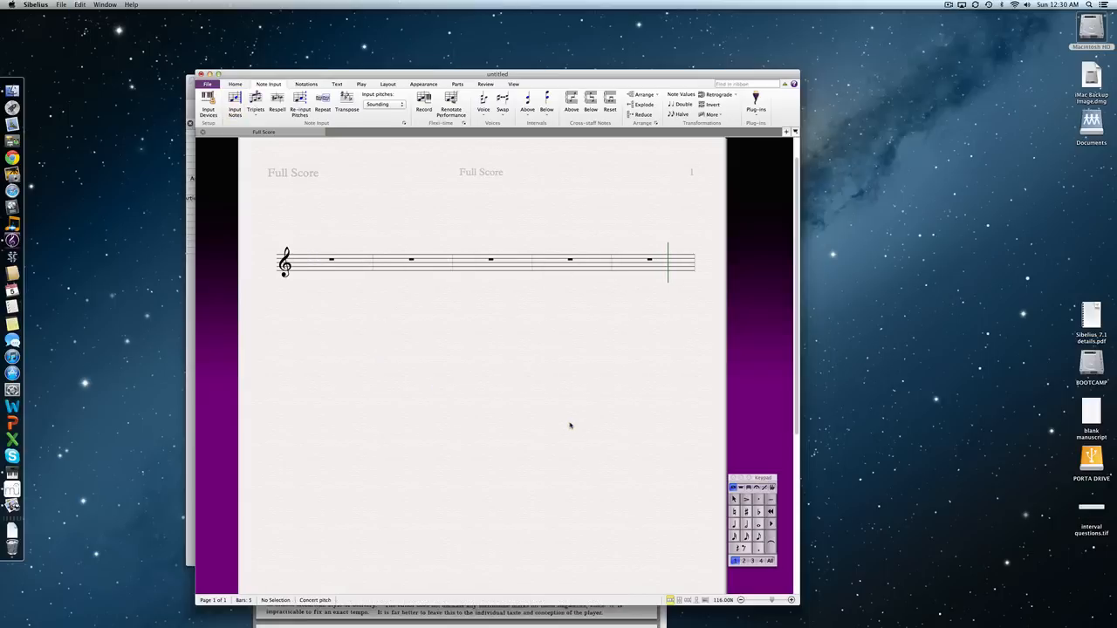
Place an eighth note F4 at the start of the empty first bar
key("3")
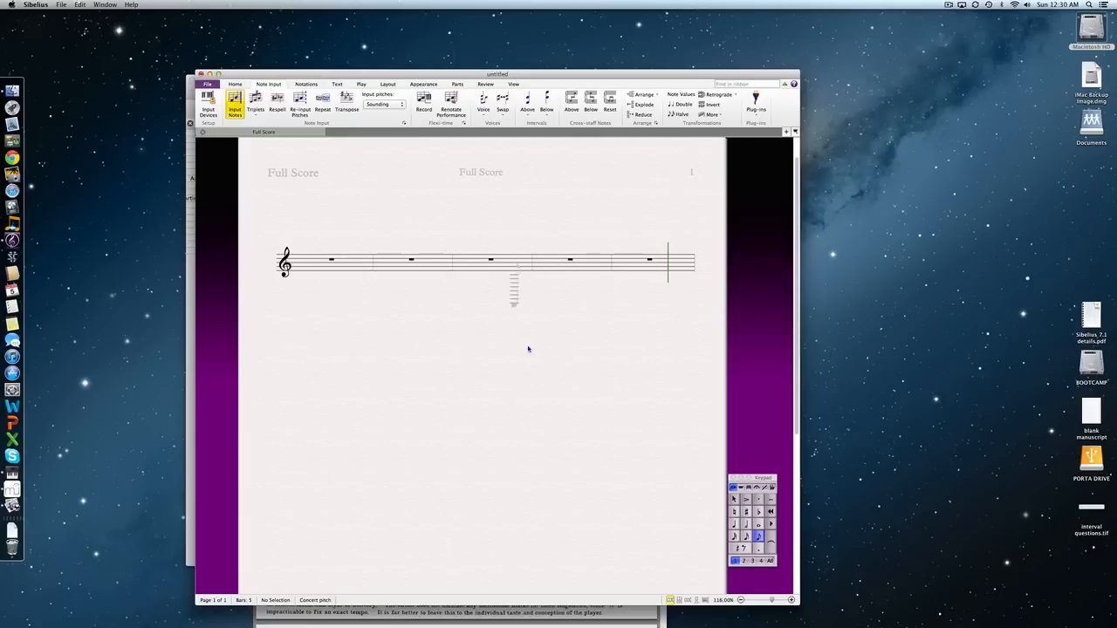
left_click(304, 268)
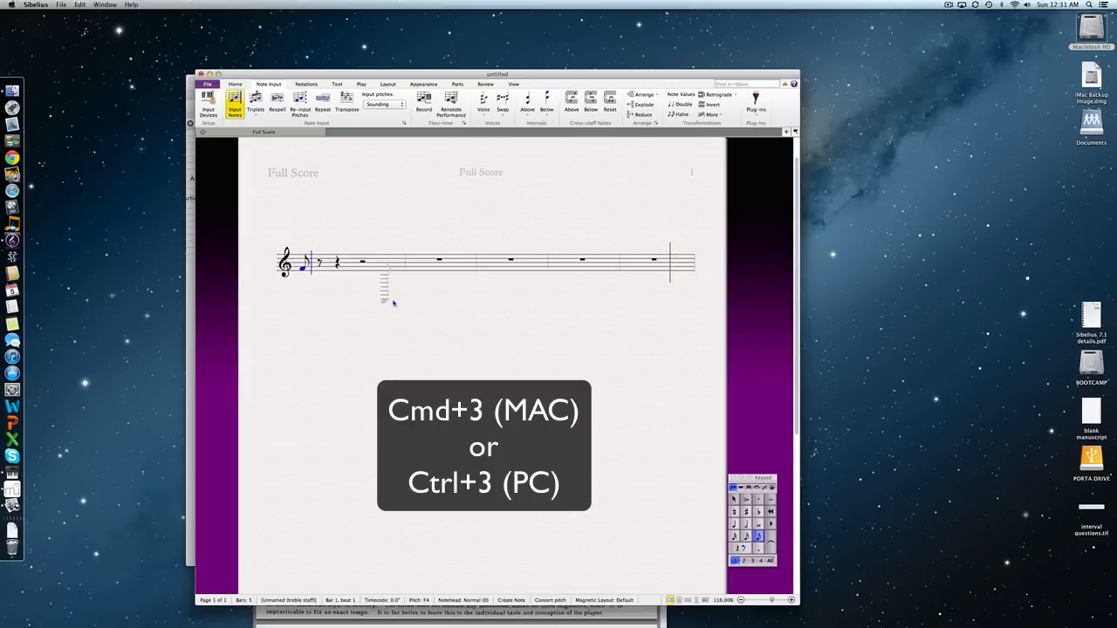
Try tuplets of 3, 4 and 5 on the F4 eighth note, undoing each one
key("super+3")
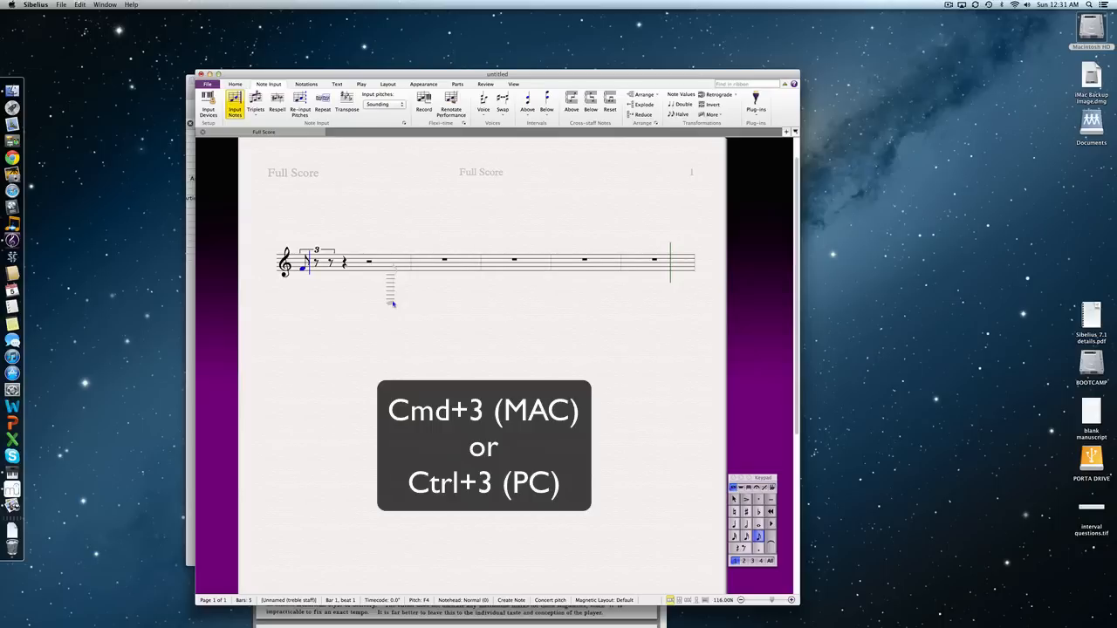
key("super+z")
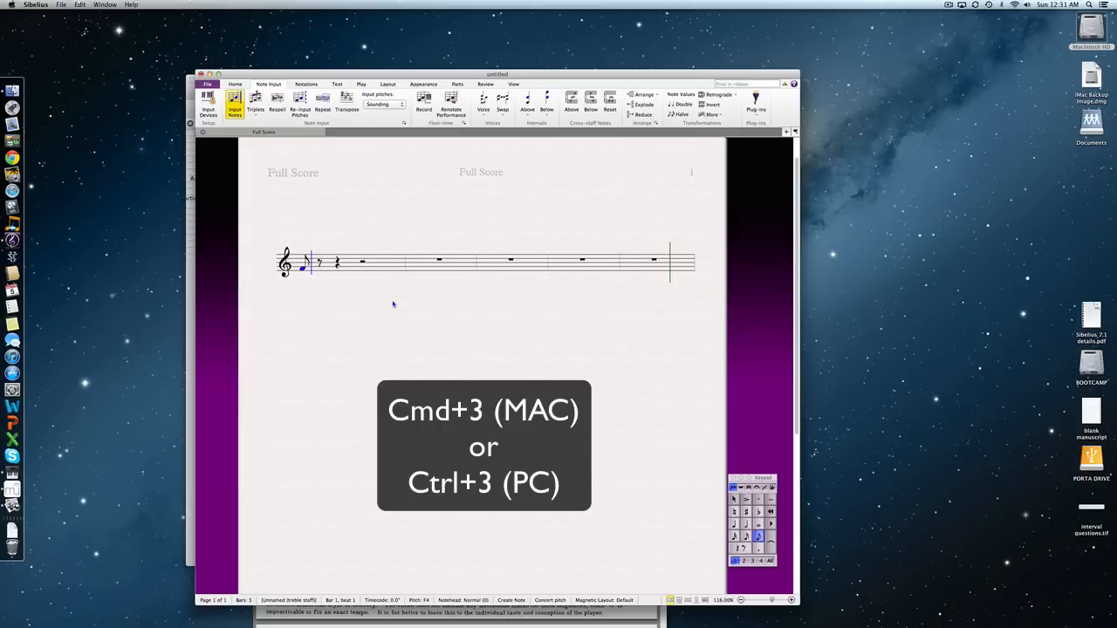
key("super+4")
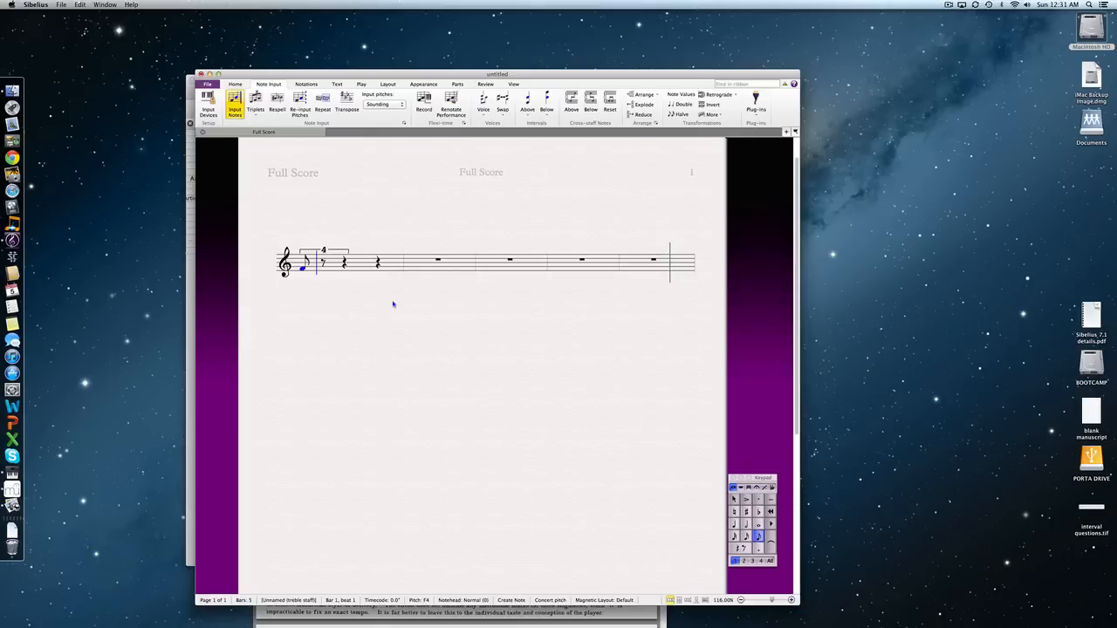
key("super+z")
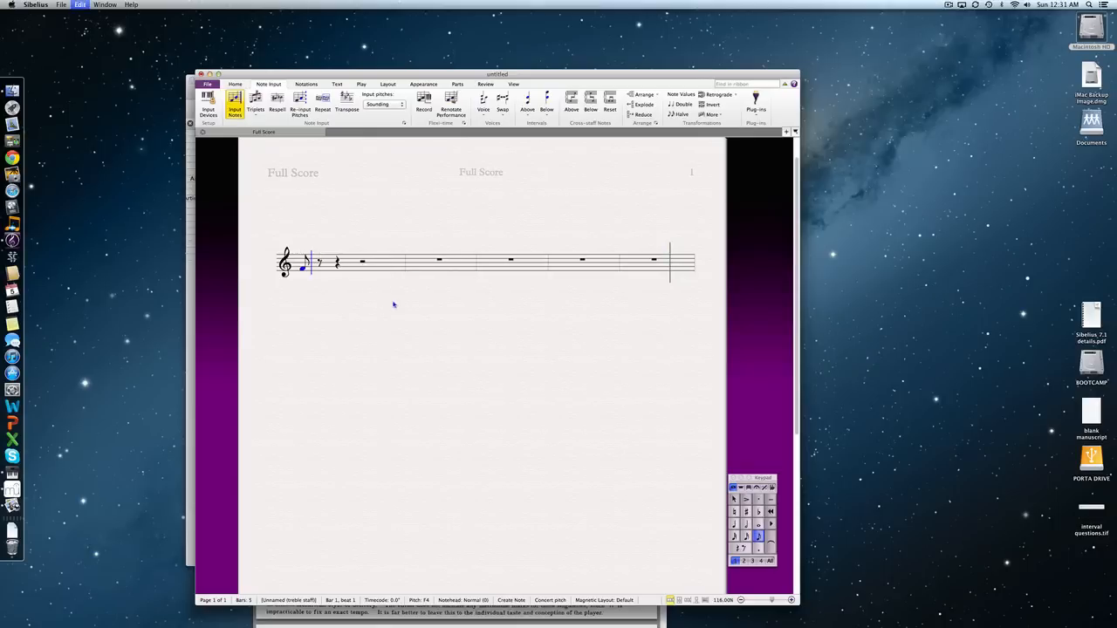
key("super+5")
key("super+z")
Make the F4 eighth note a triplet and fill its rests with eighth notes G4 and A4
key("super+3")
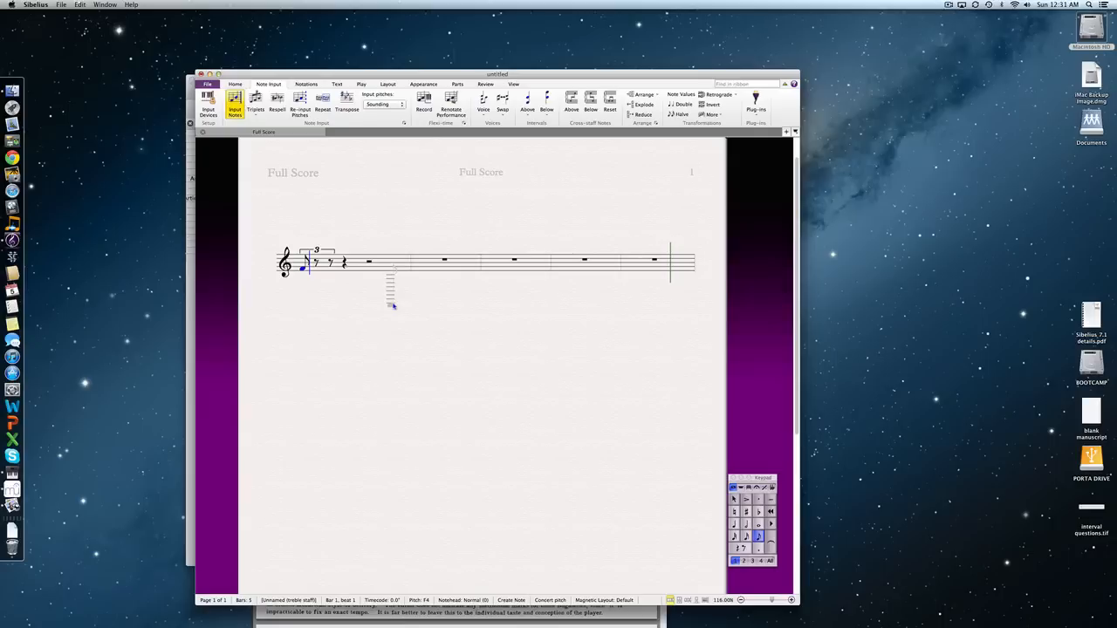
left_click(320, 266)
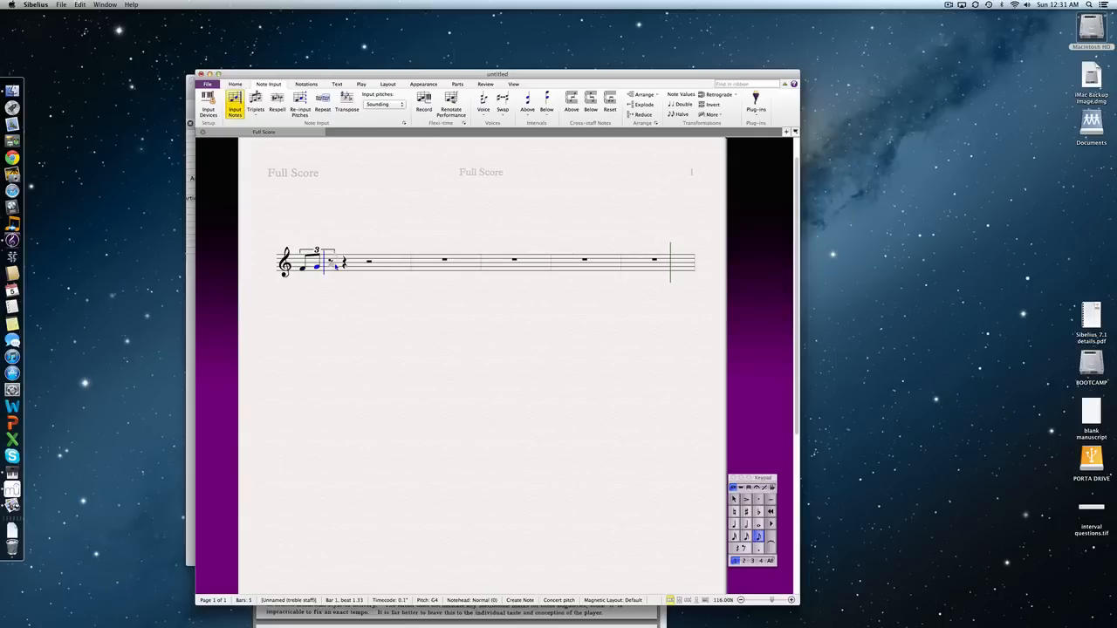
left_click(334, 264)
Build a triplet on beat 2 of bar 1 from an eighth note F4 and a quarter note G4
left_click(345, 270)
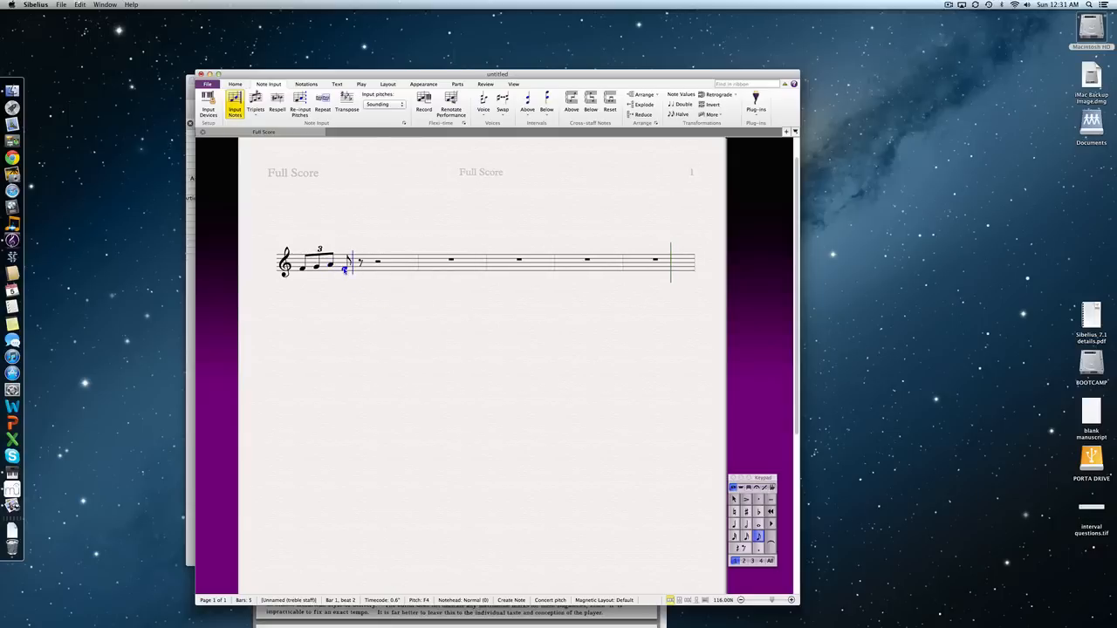
key("Delete")
left_click(345, 271)
key("super+3")
key("KP_4")
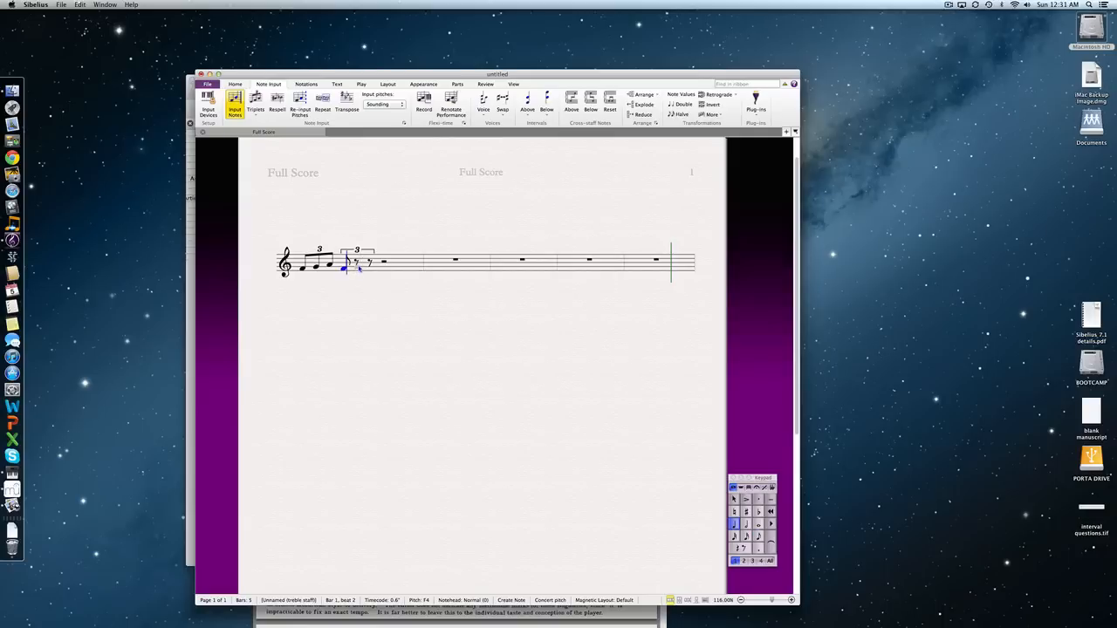
key("g")
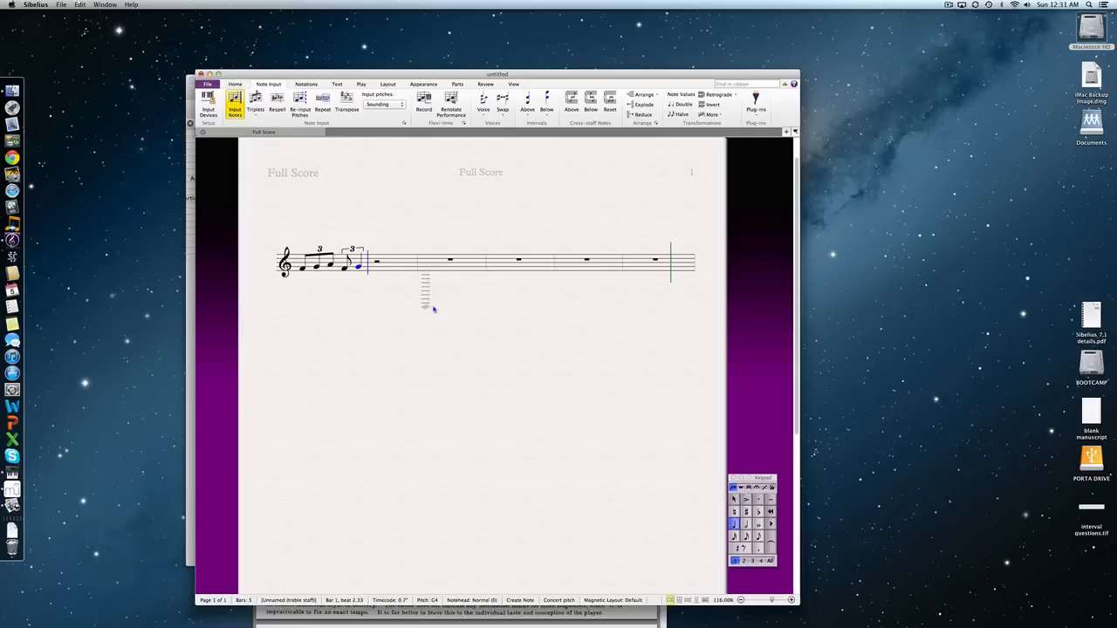
Build a quarter-note triplet starting on beat 3 of bar 1 with the pitches G4, B4 and D5
left_click(378, 268)
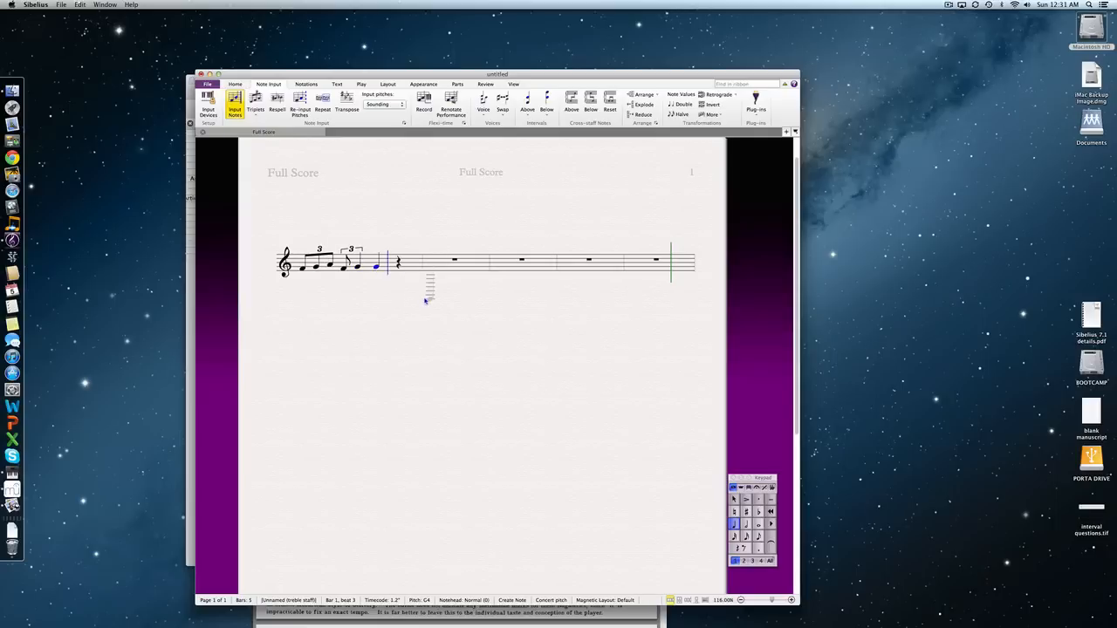
key("super+3")
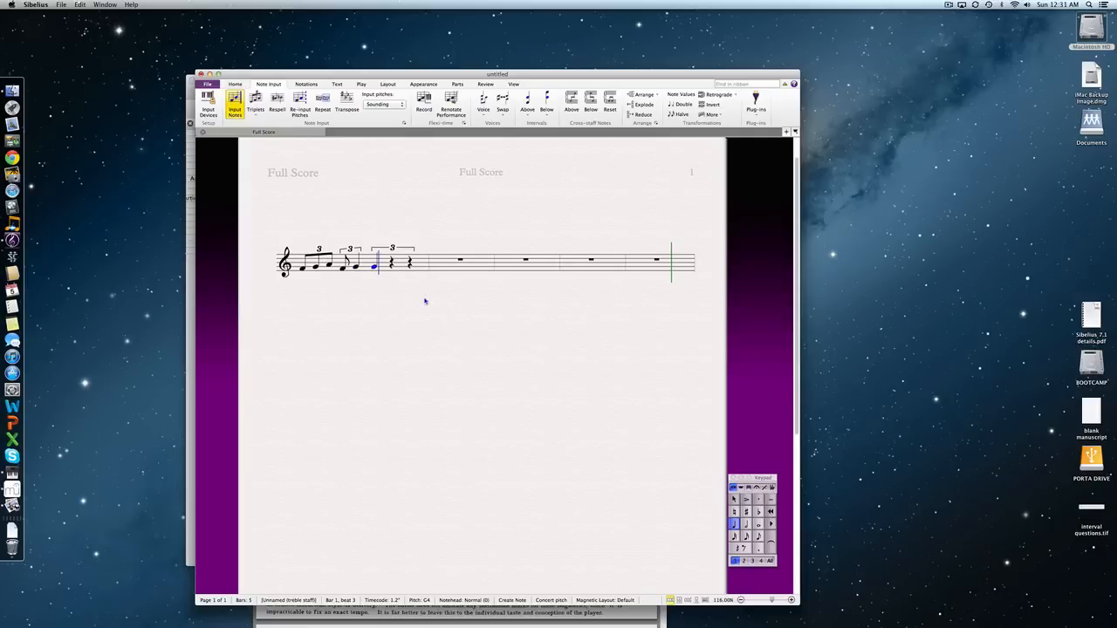
left_click(392, 263)
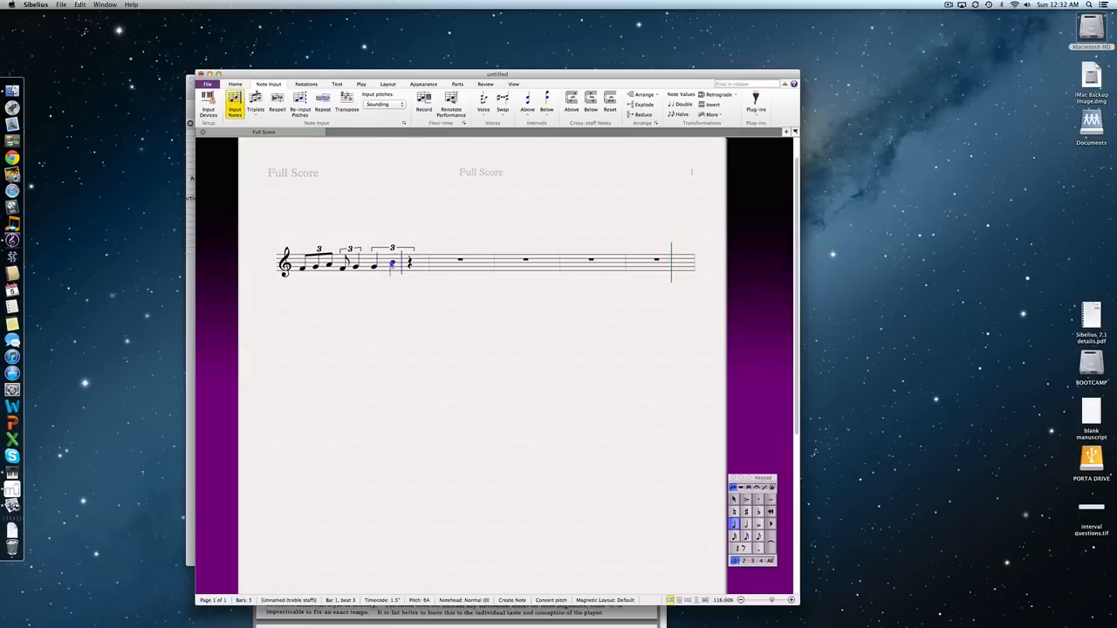
left_click(410, 260)
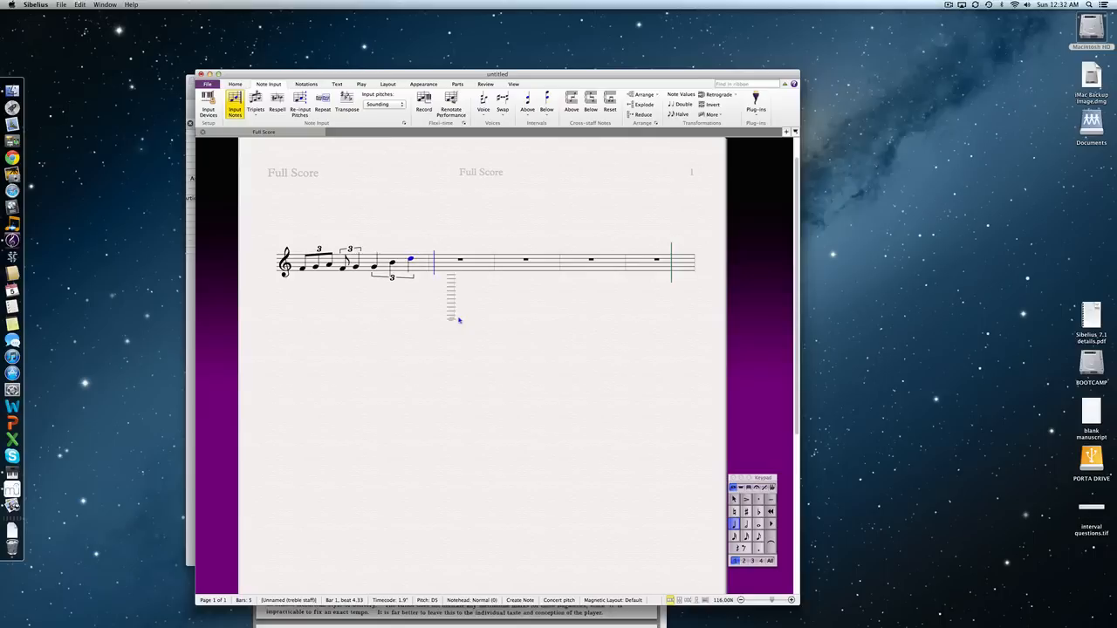
Switch to the MuseScore score and enter a quarter note F4 in bar 1 of the piano's treble staff
key("Escape")
key("Escape")
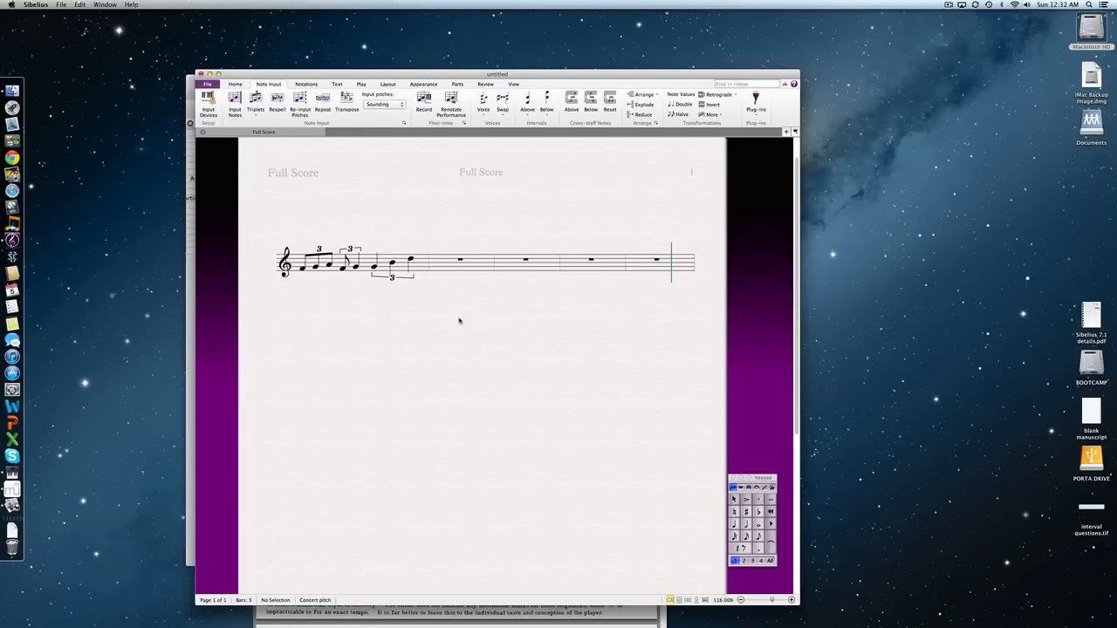
key("ctrl+Up")
left_click(519, 185)
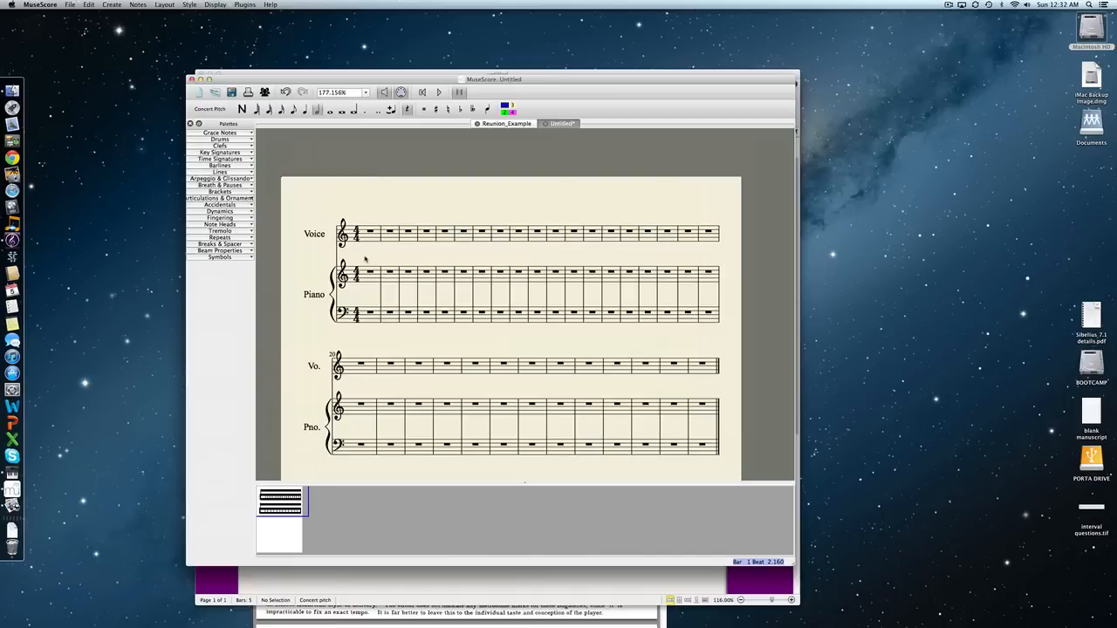
left_click(368, 278)
key("n")
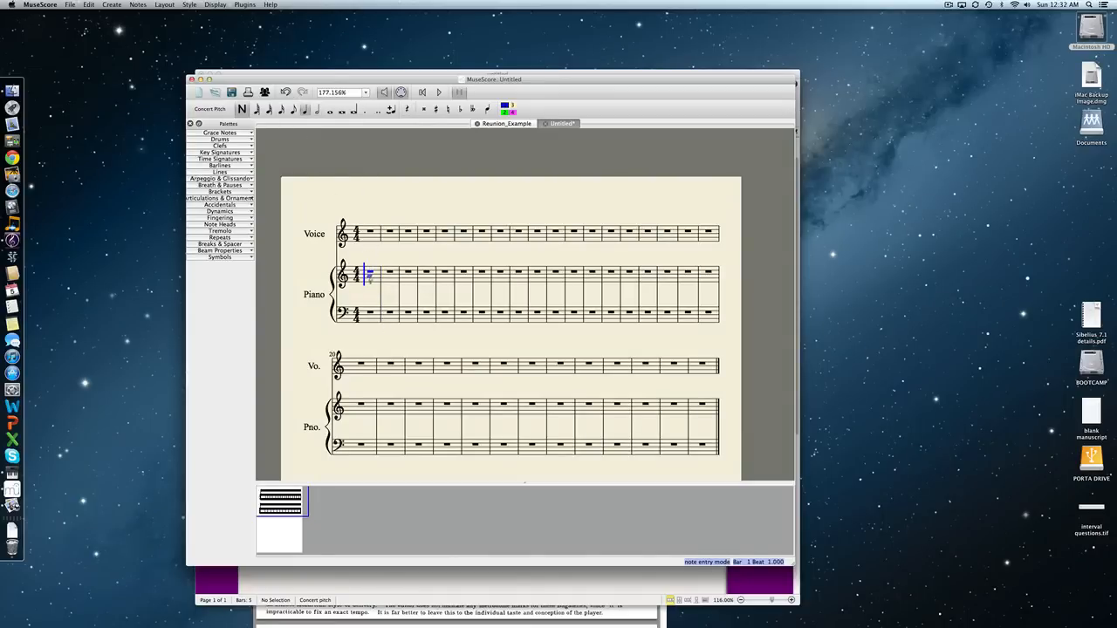
left_click(367, 278)
key("Escape")
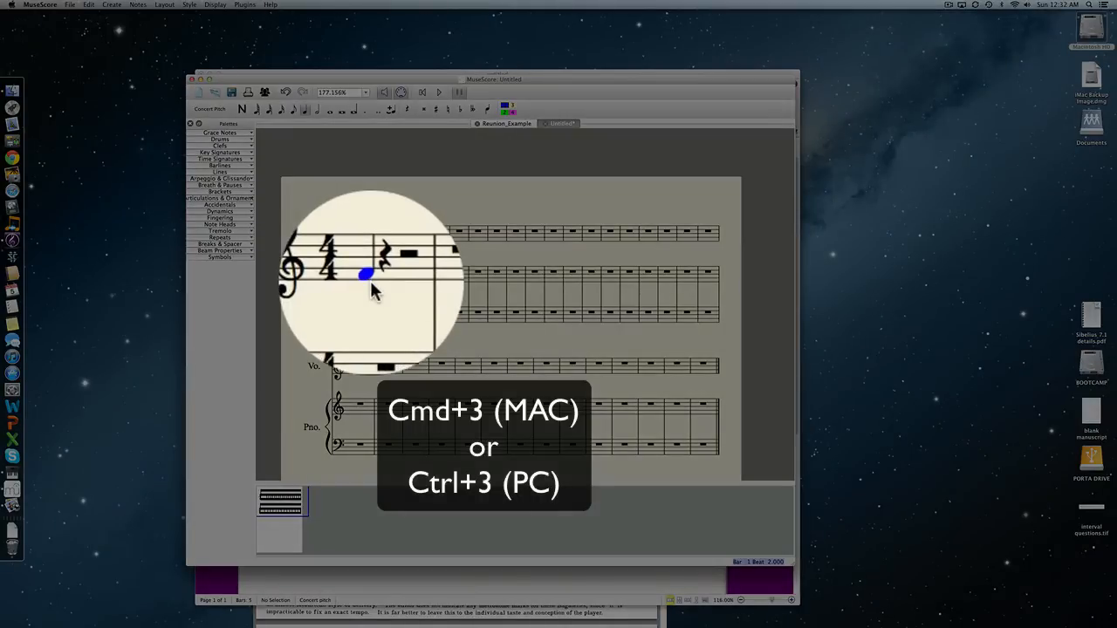
Turn the F4 quarter note into an eighth-note triplet, undo it, and apply the triplet again
key("super+3")
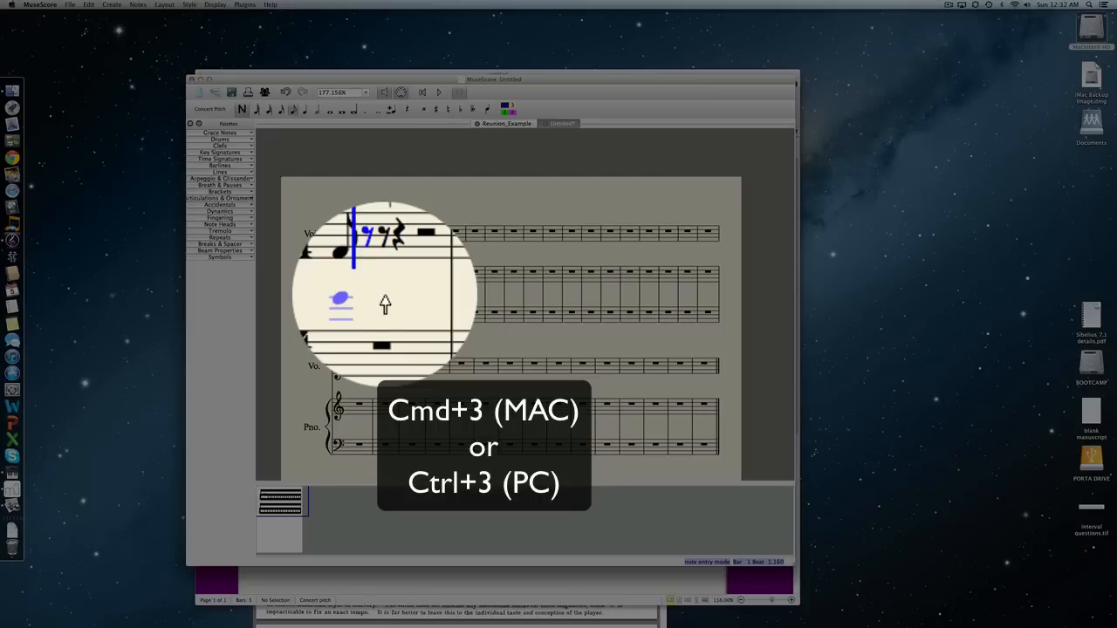
key("Escape")
scroll(375, 290, "up", 11)
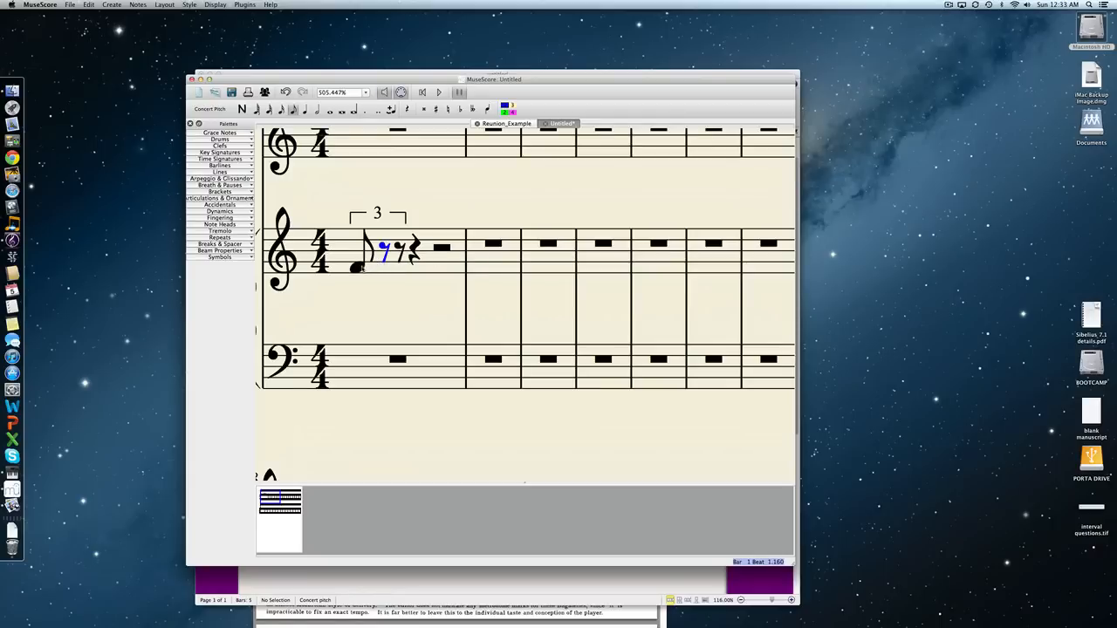
key("super+z")
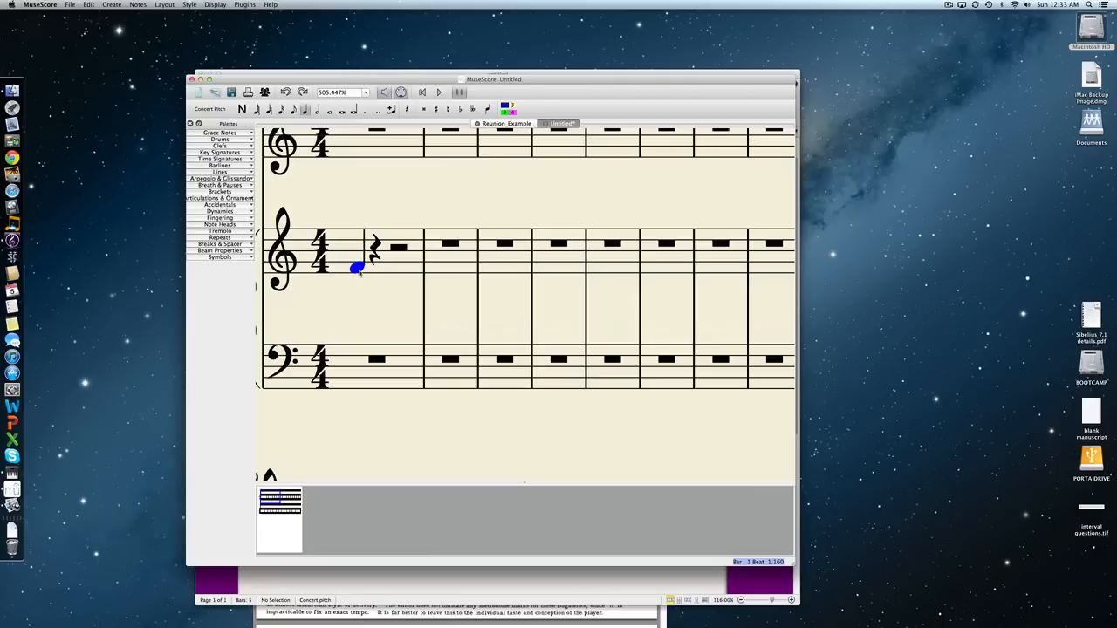
key("super+3")
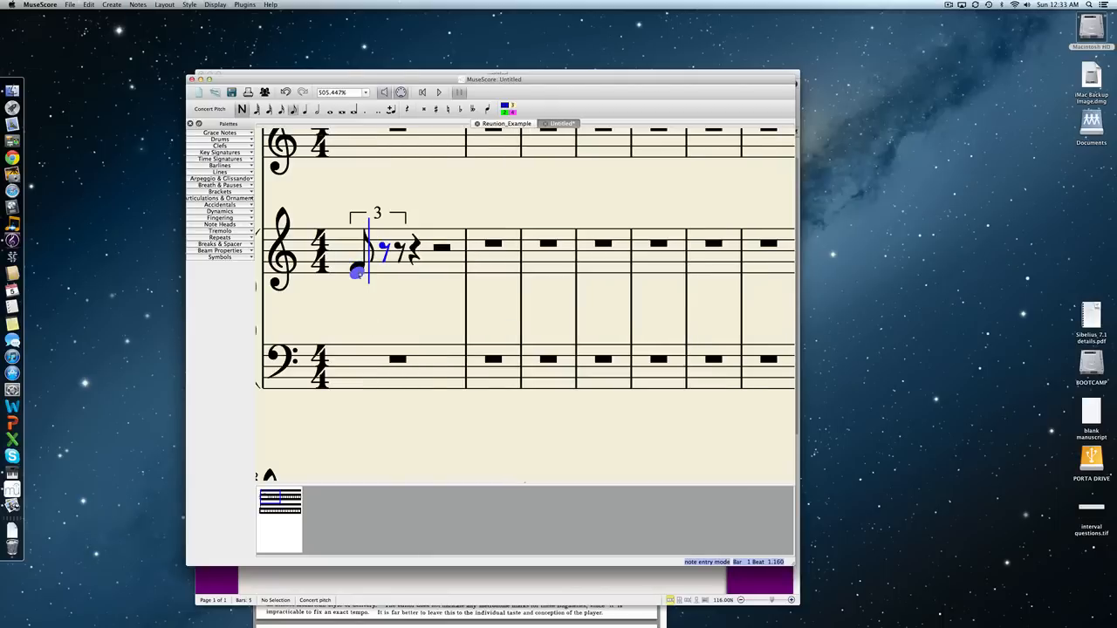
key("Right")
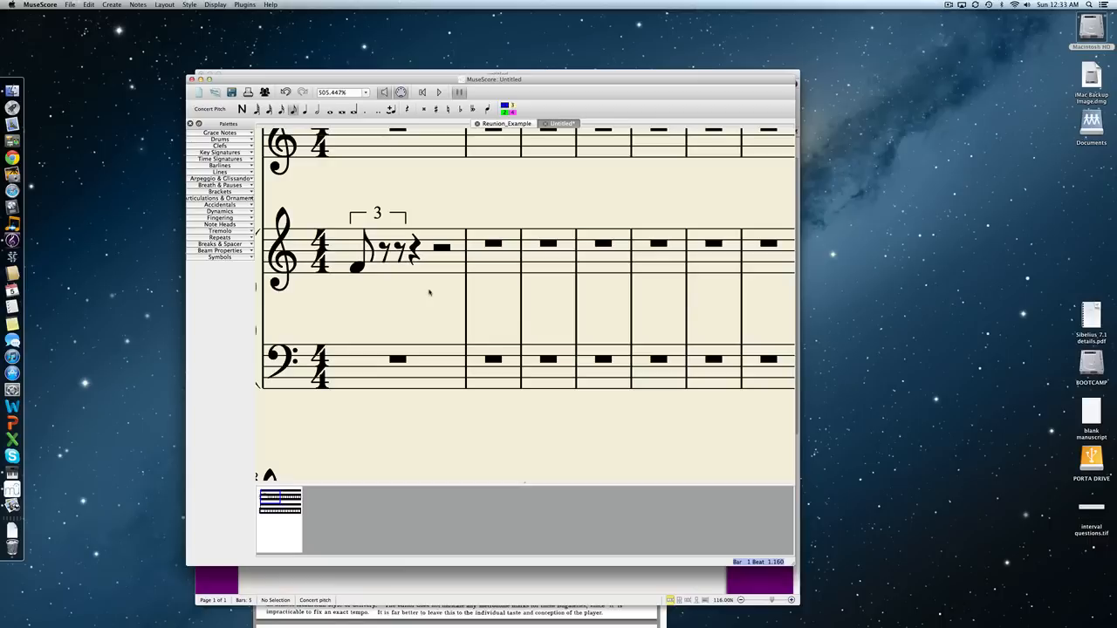
Bring up the bag33_1.pdf sheet music in Preview and move its window aside
key("ctrl+Up")
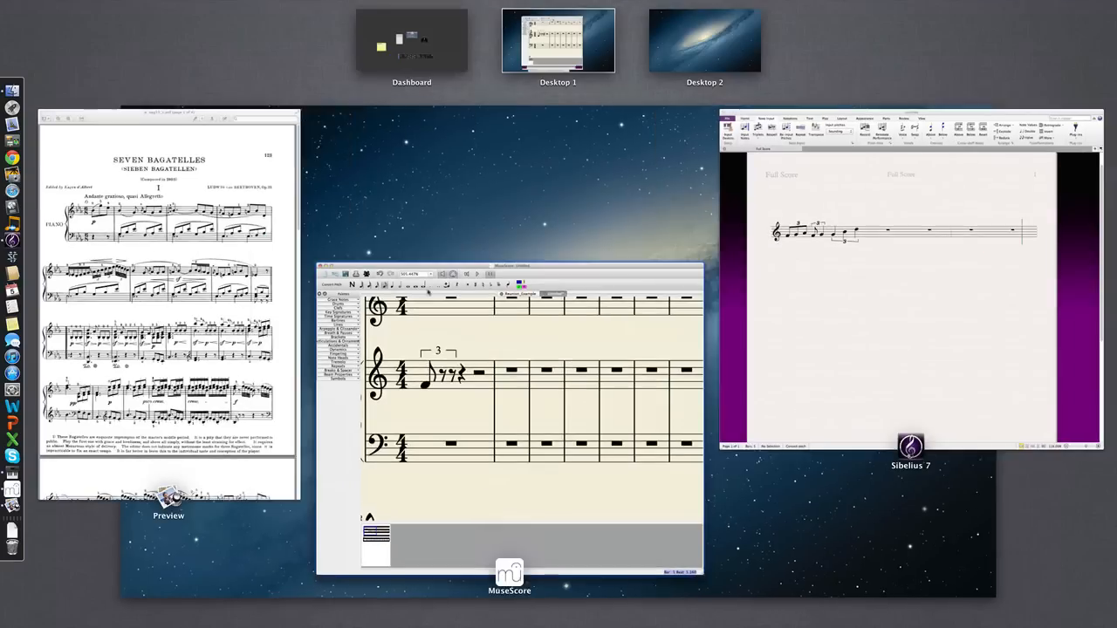
left_click(144, 254)
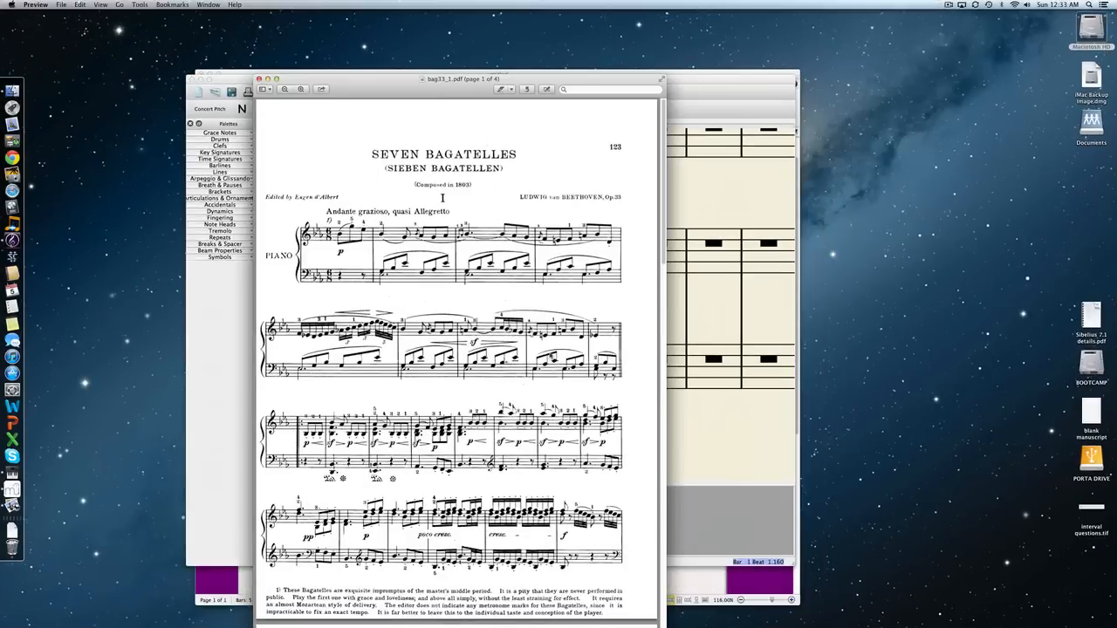
scroll(460, 349, "down", 1)
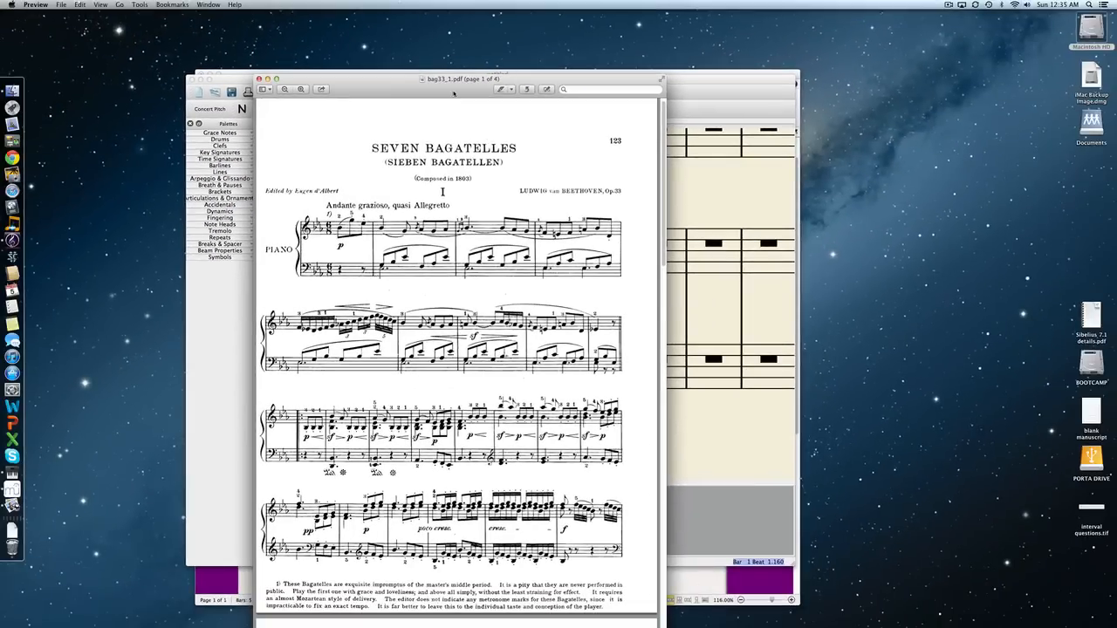
left_click_drag(454, 93, 845, 58)
Switch to Sibelius and enter eighth notes C5, D5, E5, F5 and G5 from the start of bar 2
key("ctrl+Up")
left_click(579, 292)
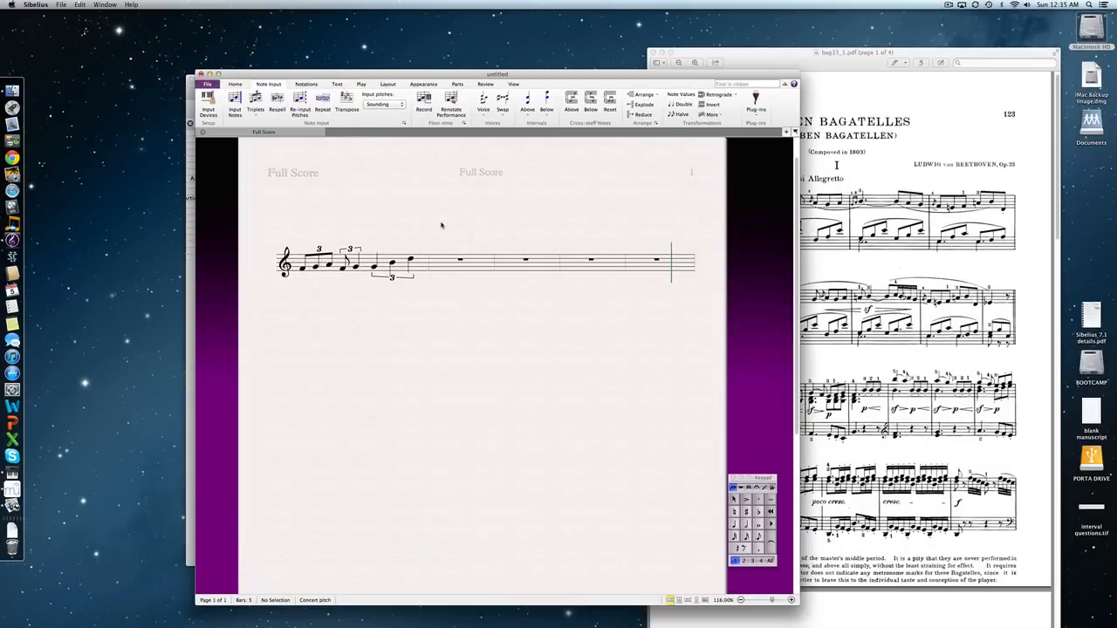
left_click(439, 265)
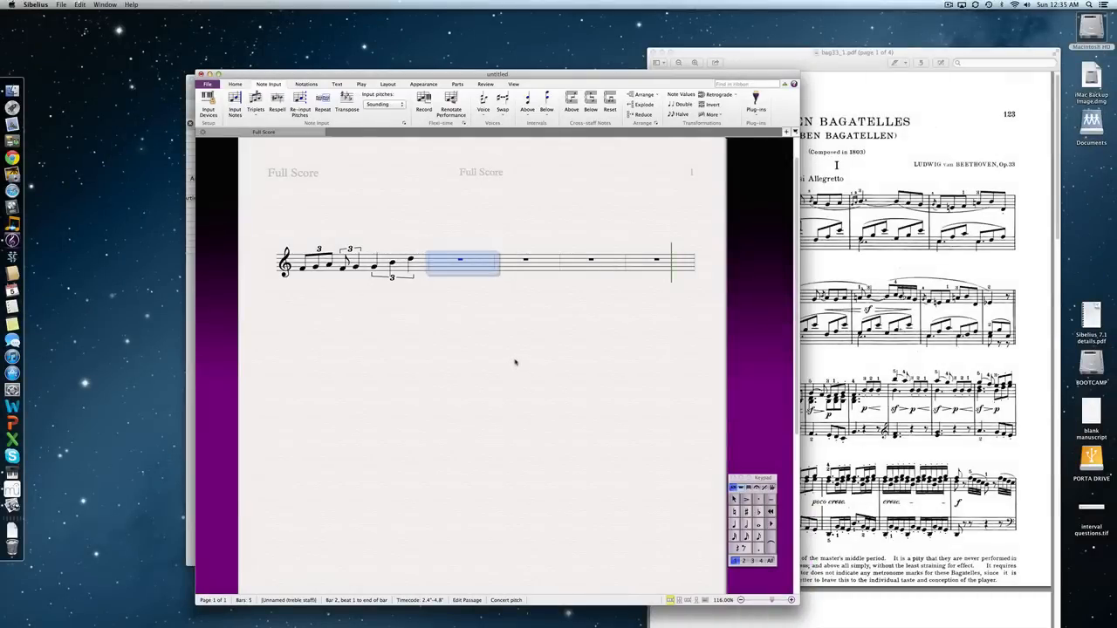
key("n")
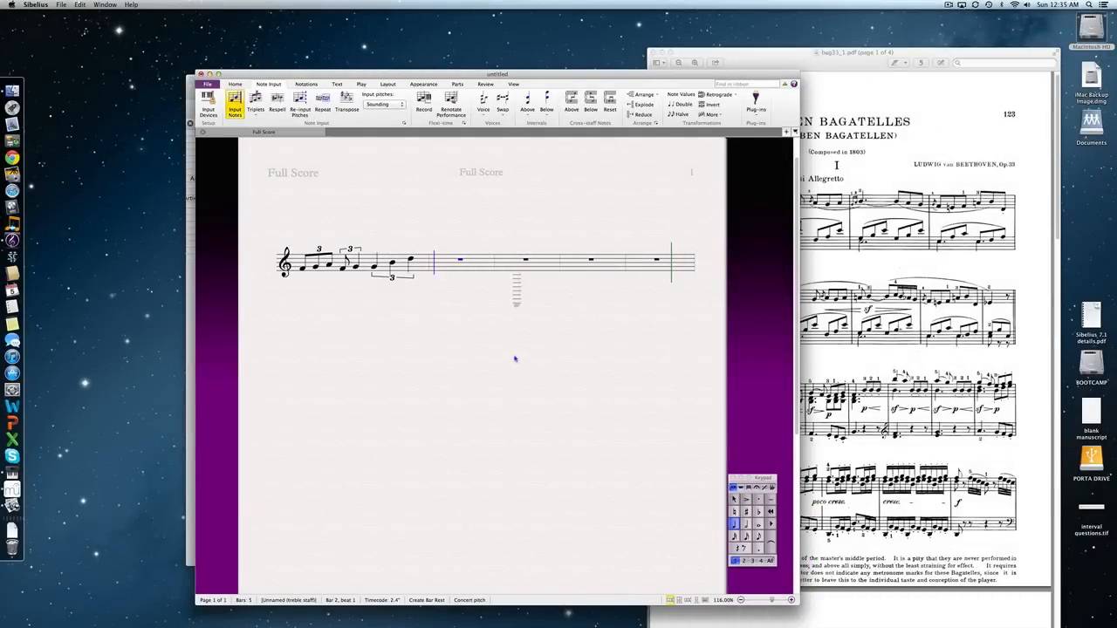
key("3")
key("c")
key("d")
key("e")
key("f")
key("g")
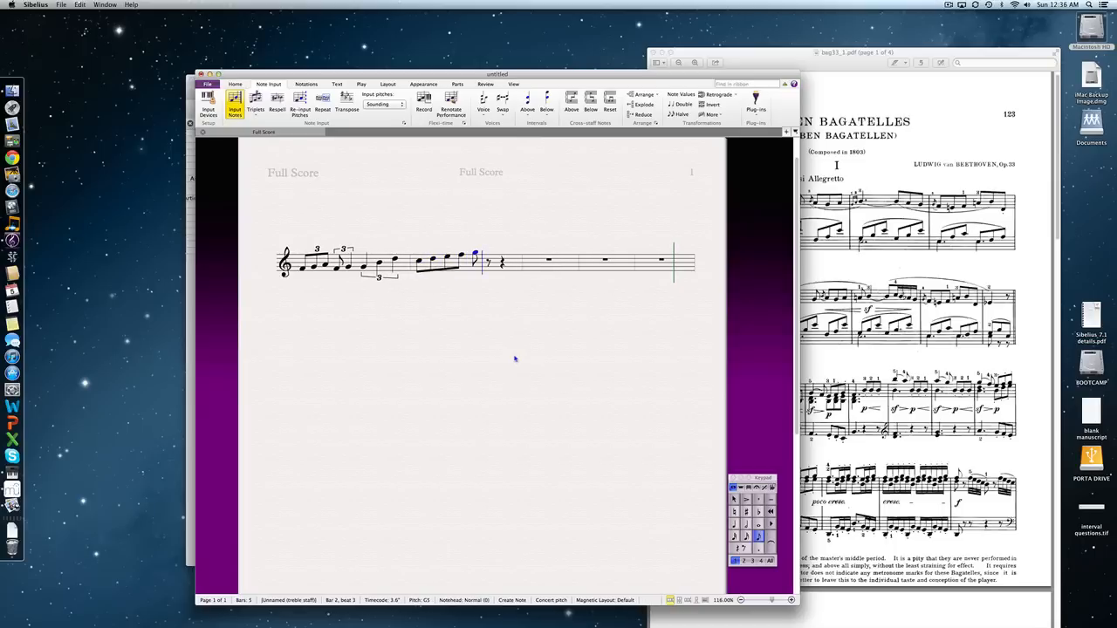
Change the G5 in bar 2 to a quarter note and complete the bar with a quarter note E5
key("Escape")
key("4")
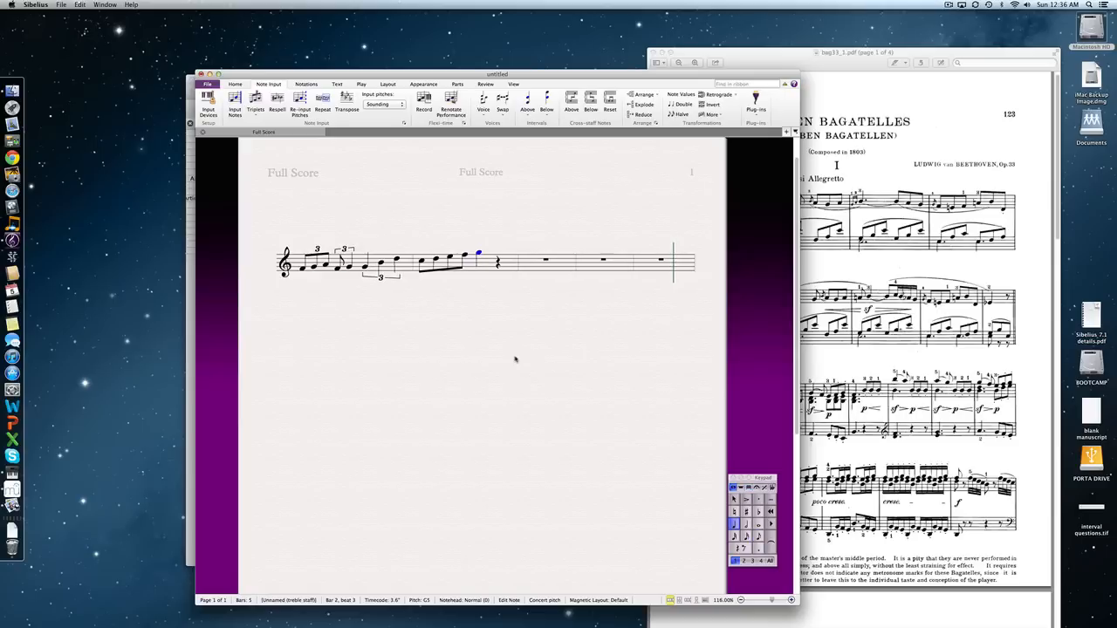
key("e")
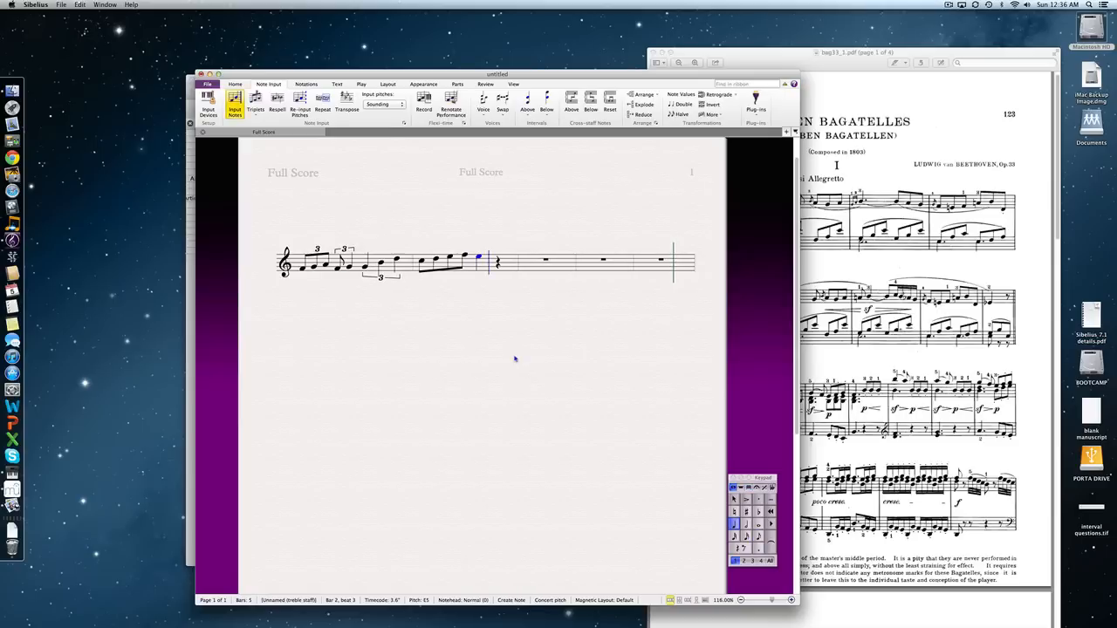
key("e")
key("Escape")
key("Escape")
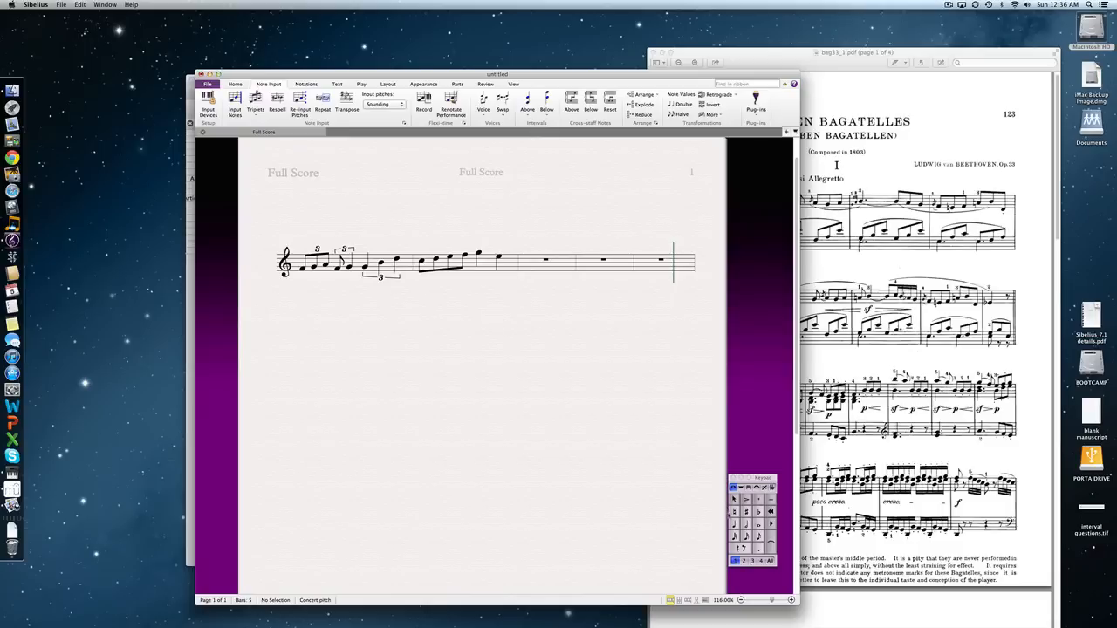
Add a whole note G4 in voice 2 beneath the melody of bar 2
left_click(757, 526)
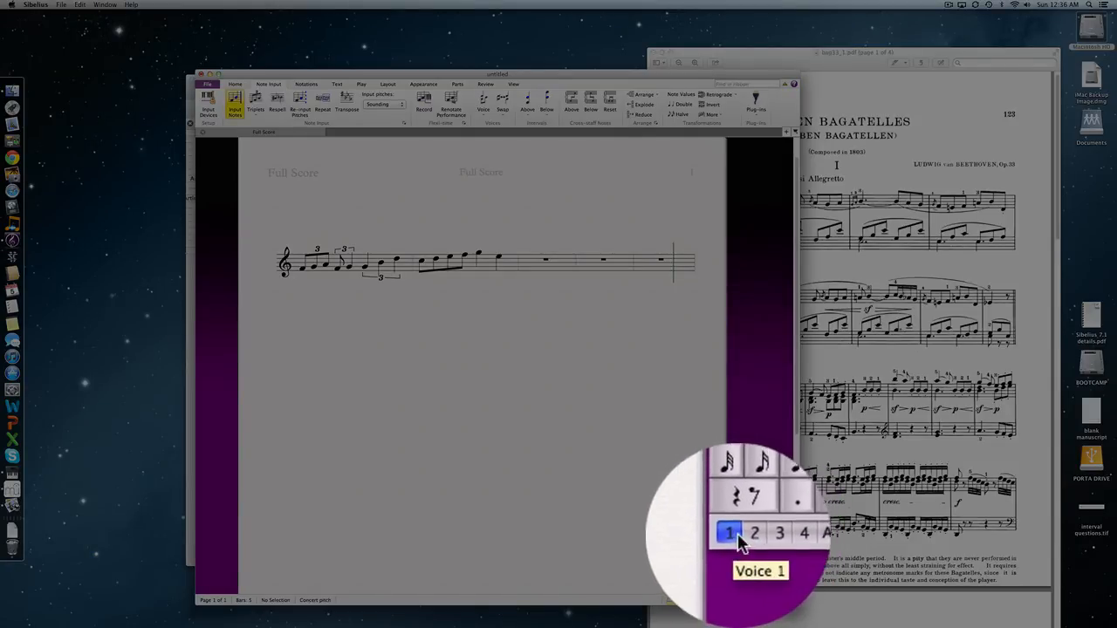
left_click(744, 535)
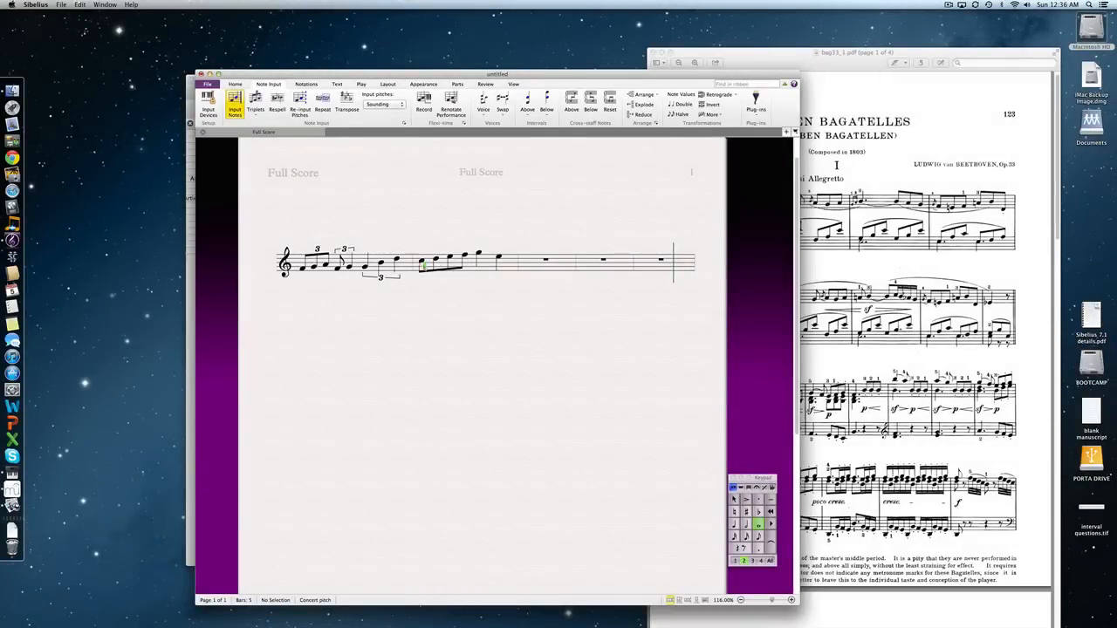
left_click(421, 267)
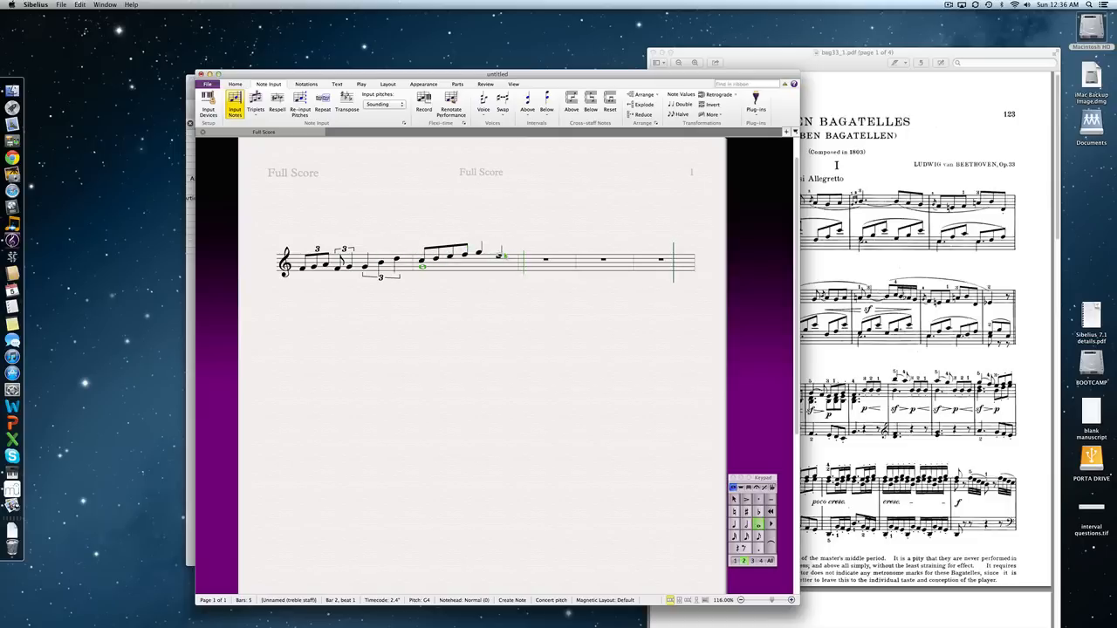
key("Escape")
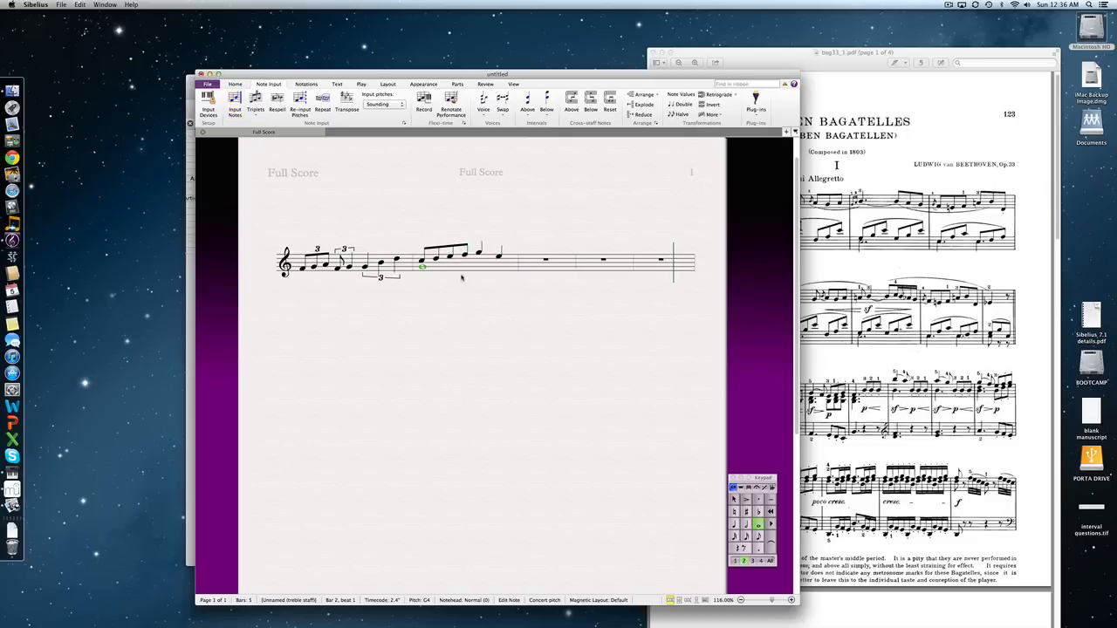
key("Escape")
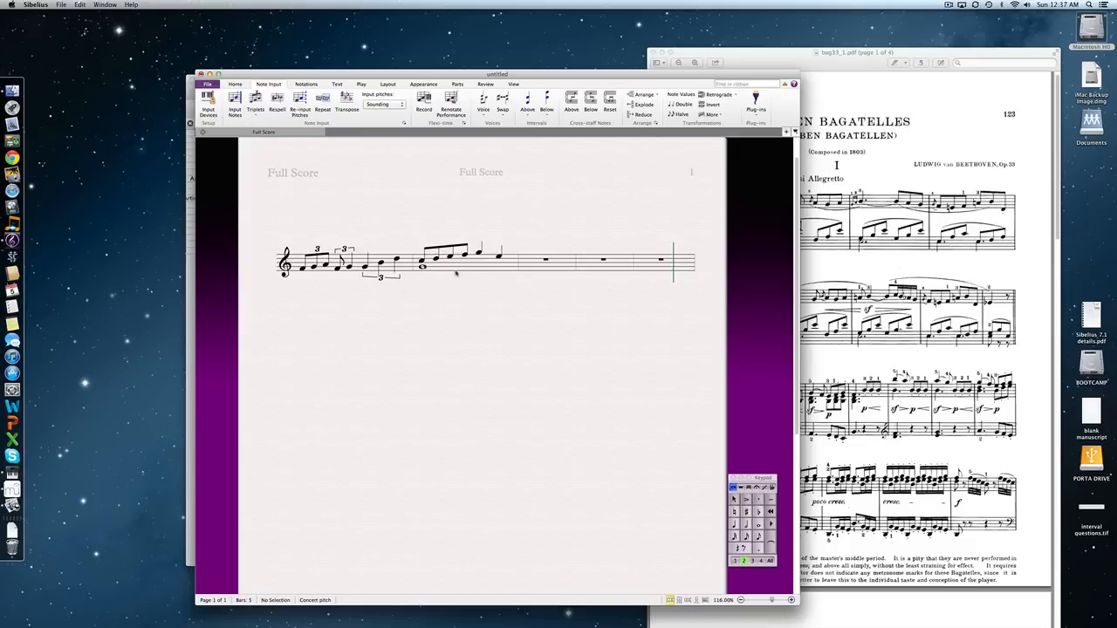
Move the Sibelius window off the PDF so that both pages can be read side by side
left_click(474, 266)
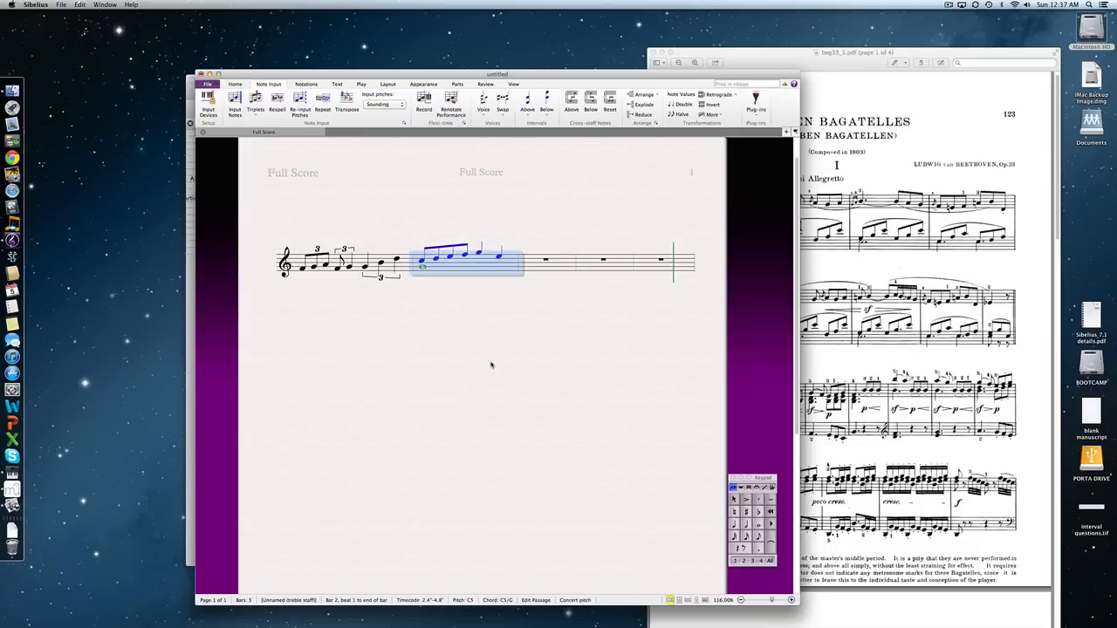
key("Escape")
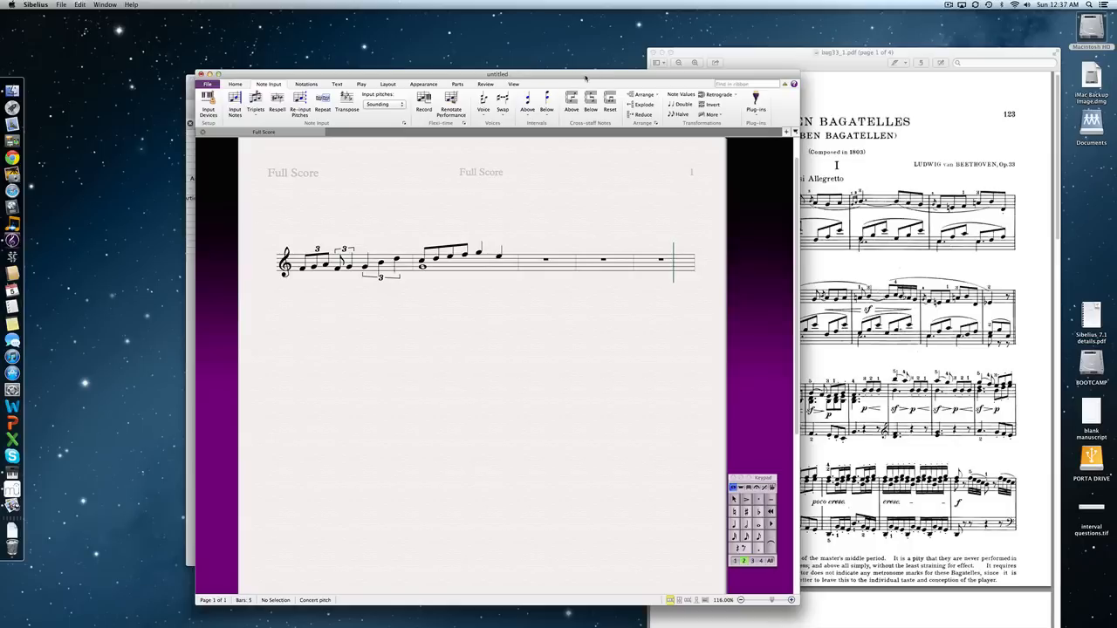
left_click_drag(588, 77, 462, 69)
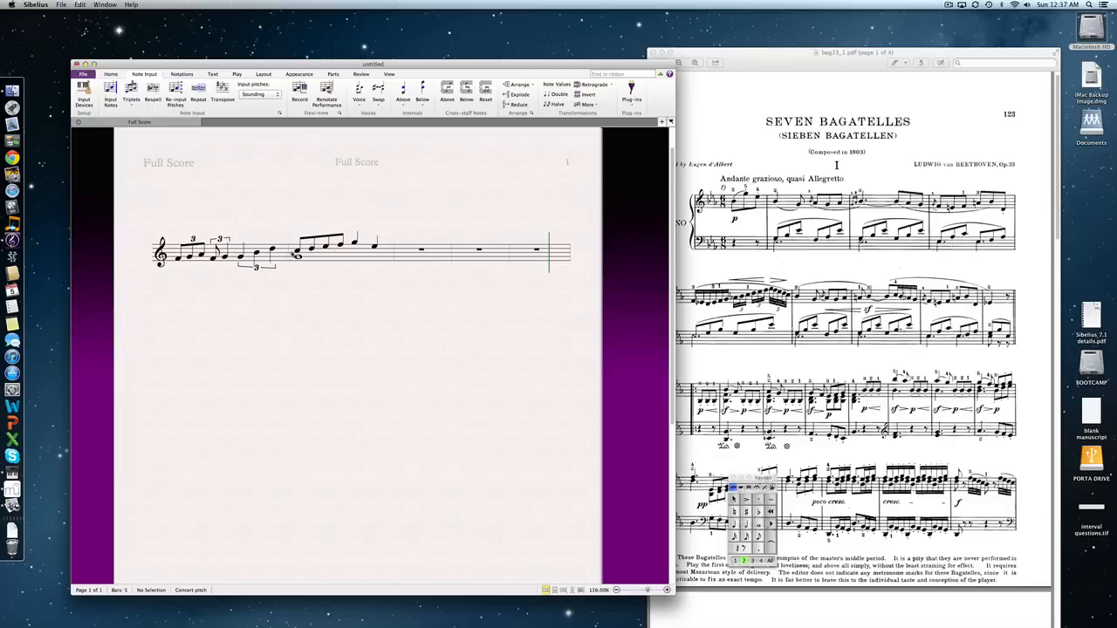
Copy bar 2 into bar 3 and delete the voice 2 whole note from the copy
left_click(328, 258)
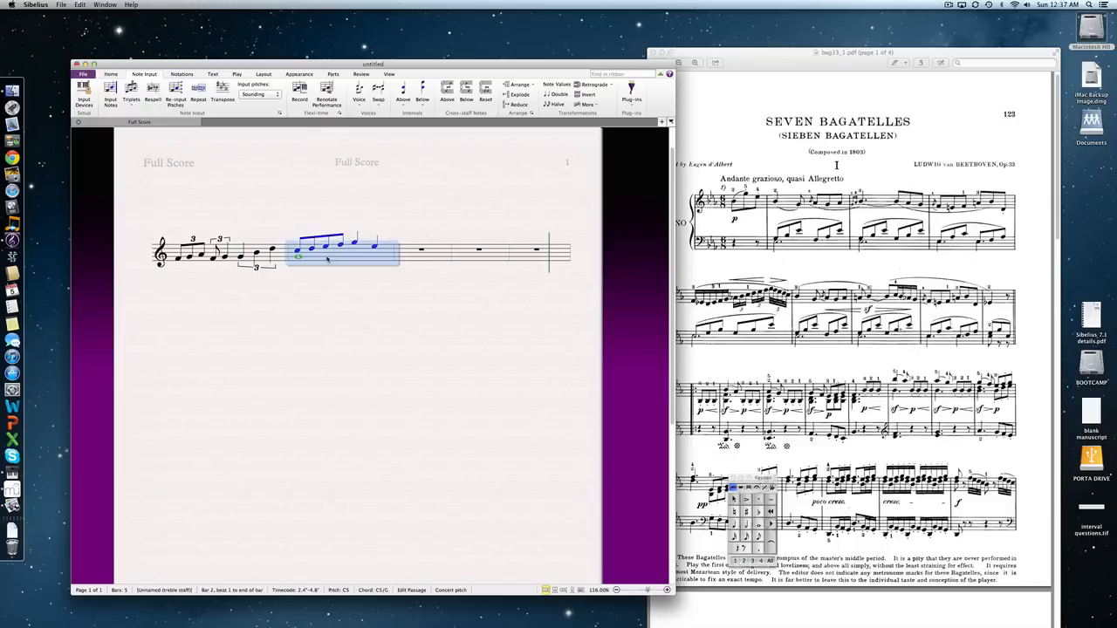
left_click(380, 258, "alt")
left_click(381, 257)
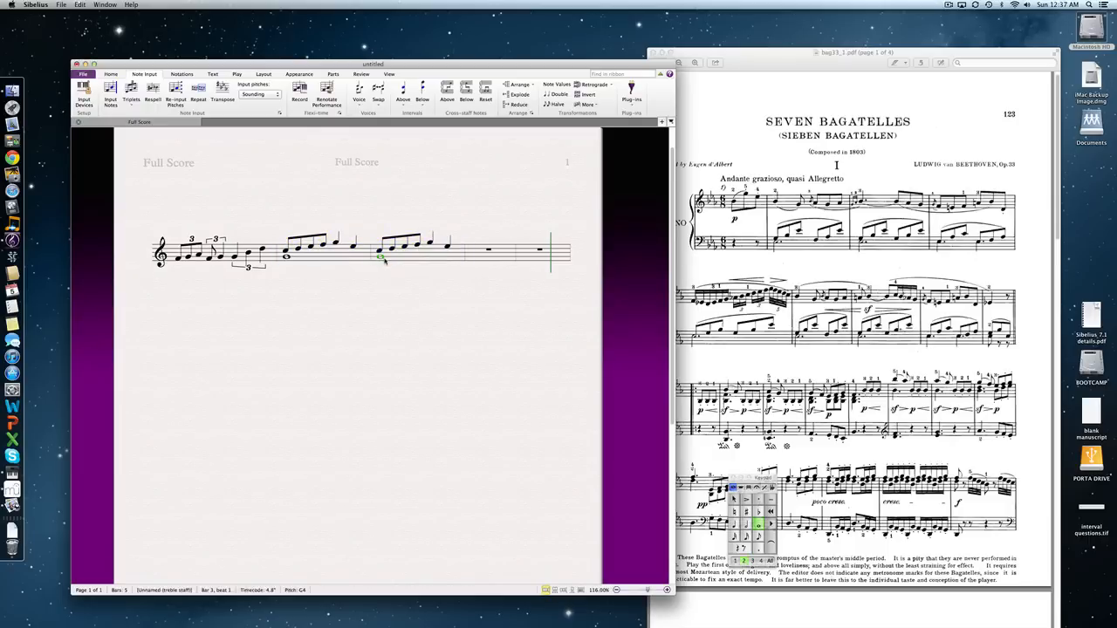
key("Delete")
key("Delete")
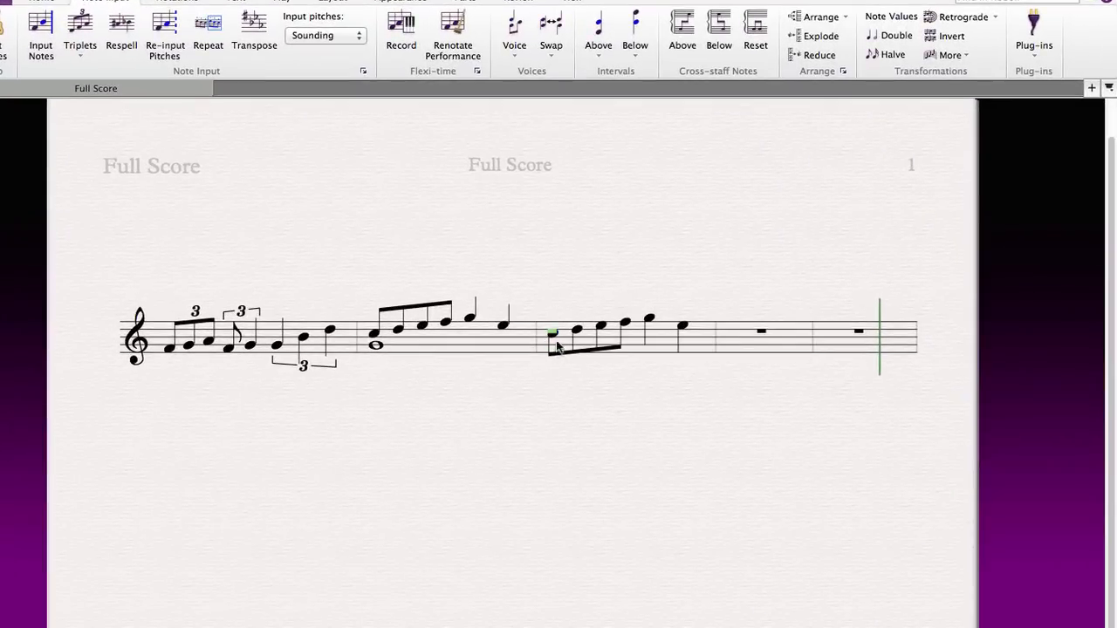
Add a G4 below each of the first three eighth notes, C5, D5 and E5, in bar 3
left_click(552, 336)
key("Down")
key("Down")
key("Down")
key("Right")
key("Down")
key("Down")
key("Down")
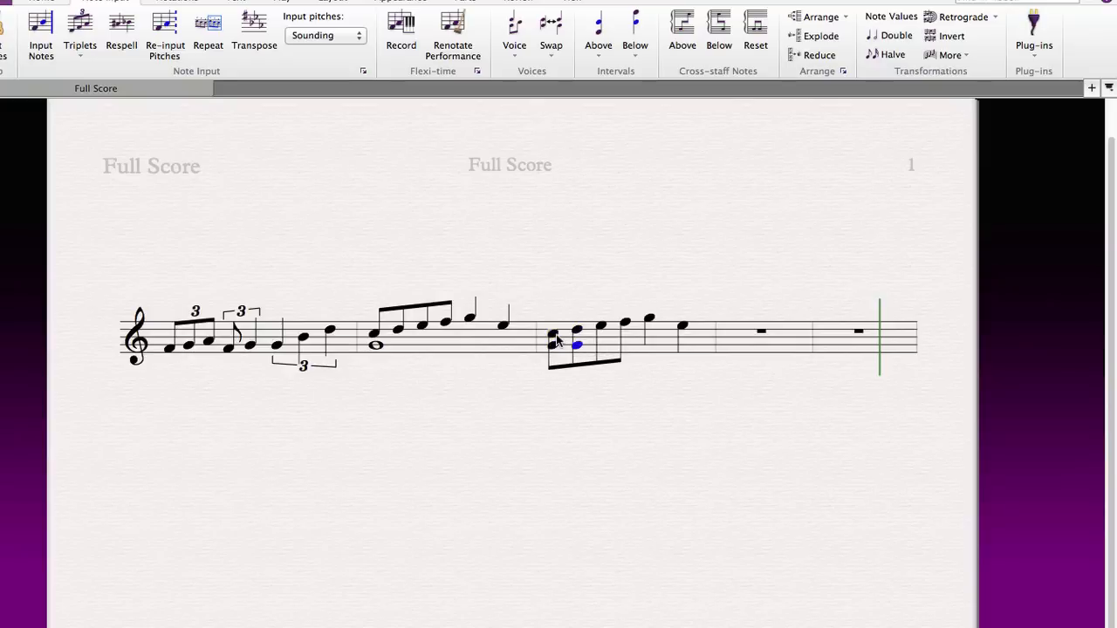
key("Right")
key("Down")
key("Down")
key("Down")
key("shift+Right")
key("Right")
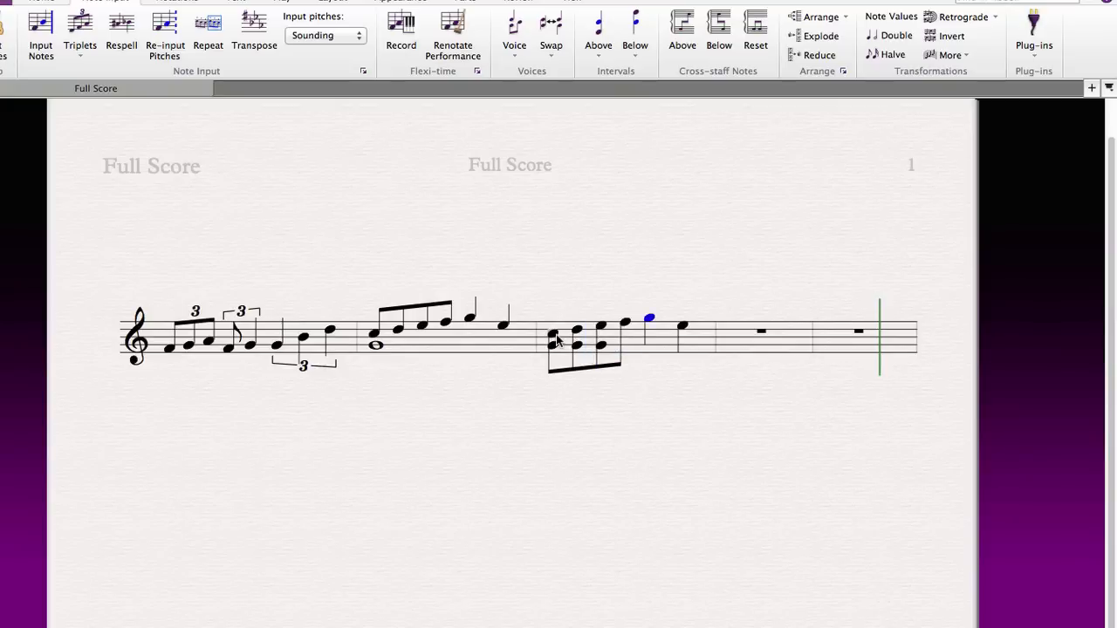
Add a G4 below the eighth note F5 and the quarter notes G5 and E5 in bar 3
key("Left")
key("Down")
key("Down")
key("Down")
key("Down")
key("Down")
key("Down")
key("Right")
key("shift+8")
key("Right")
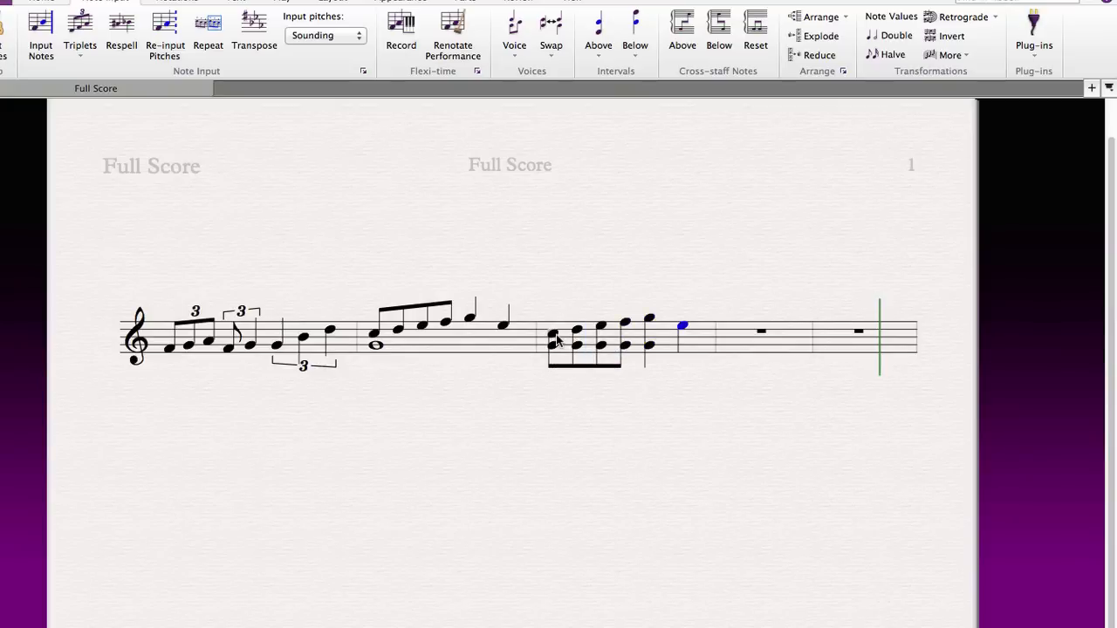
key("shift+6")
Tie the consecutive G4 notes together from the first eighth note to the last quarter note in bar 3
left_click(554, 344)
key("KP_Enter")
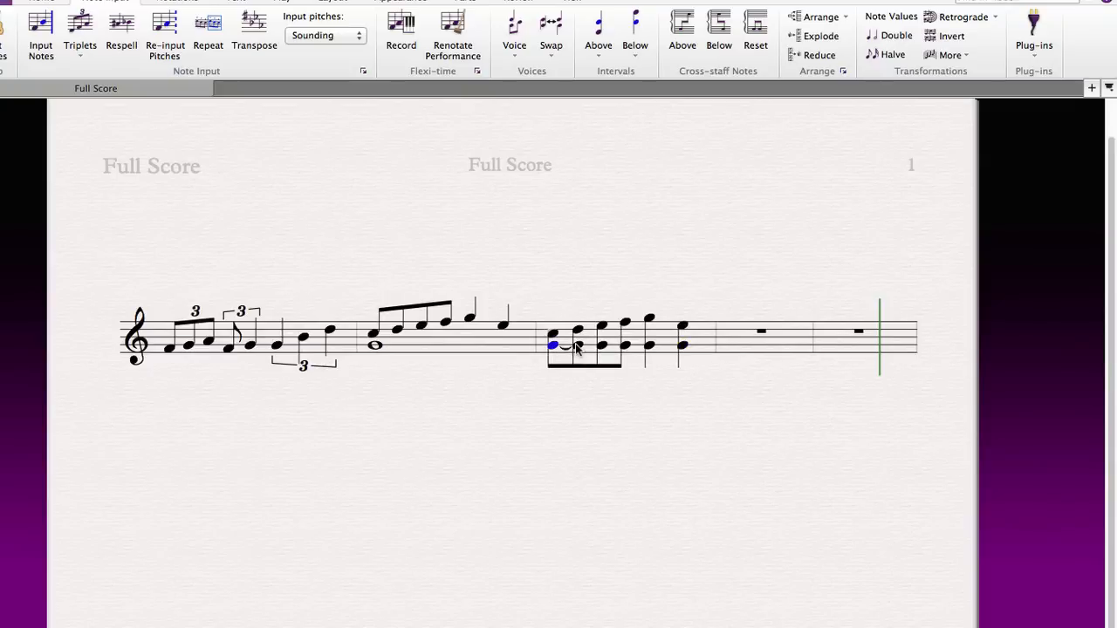
left_click(577, 346)
key("KP_Enter")
left_click(601, 345)
key("KP_Enter")
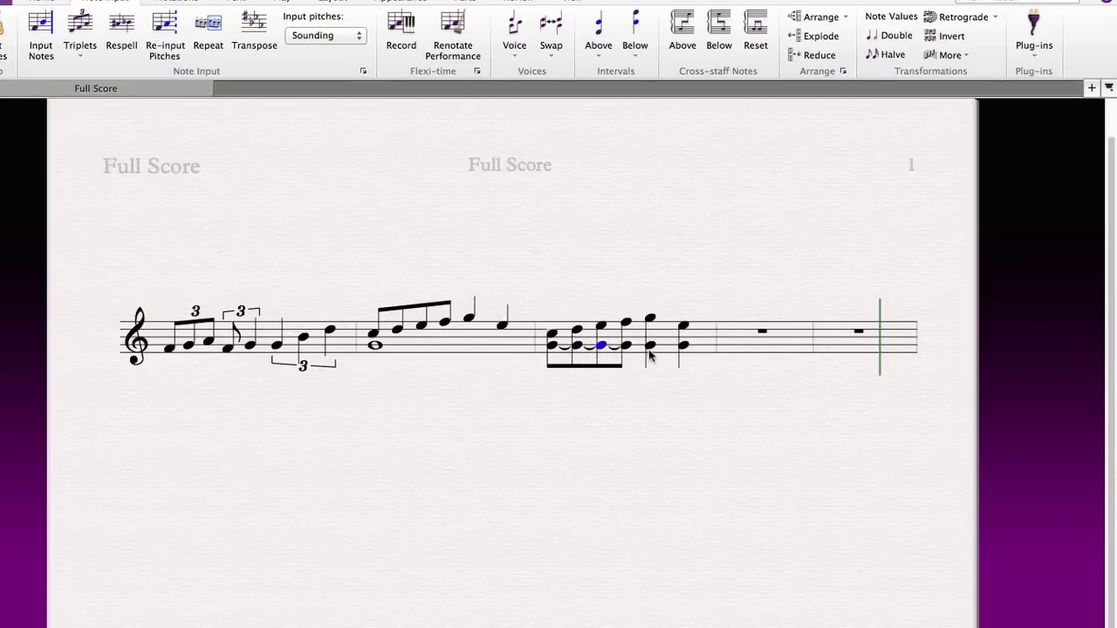
left_click(625, 345)
key("KP_Enter")
left_click(651, 346)
key("KP_Enter")
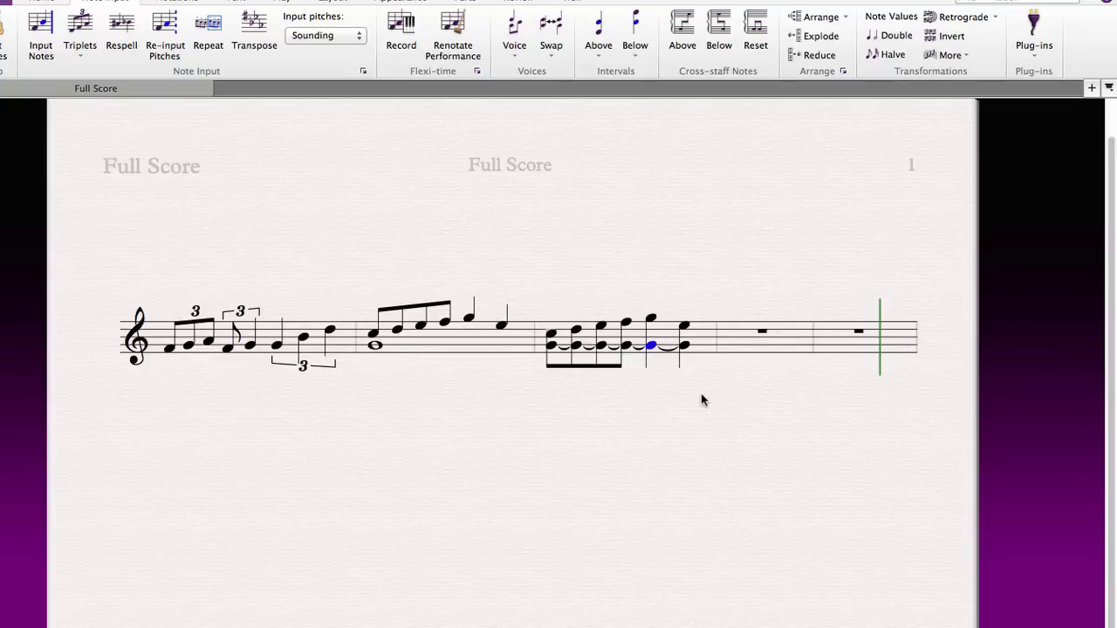
Select bar 2 to examine its two voices, clear the bar selection, and play the passage back through bar 3
left_click(441, 354)
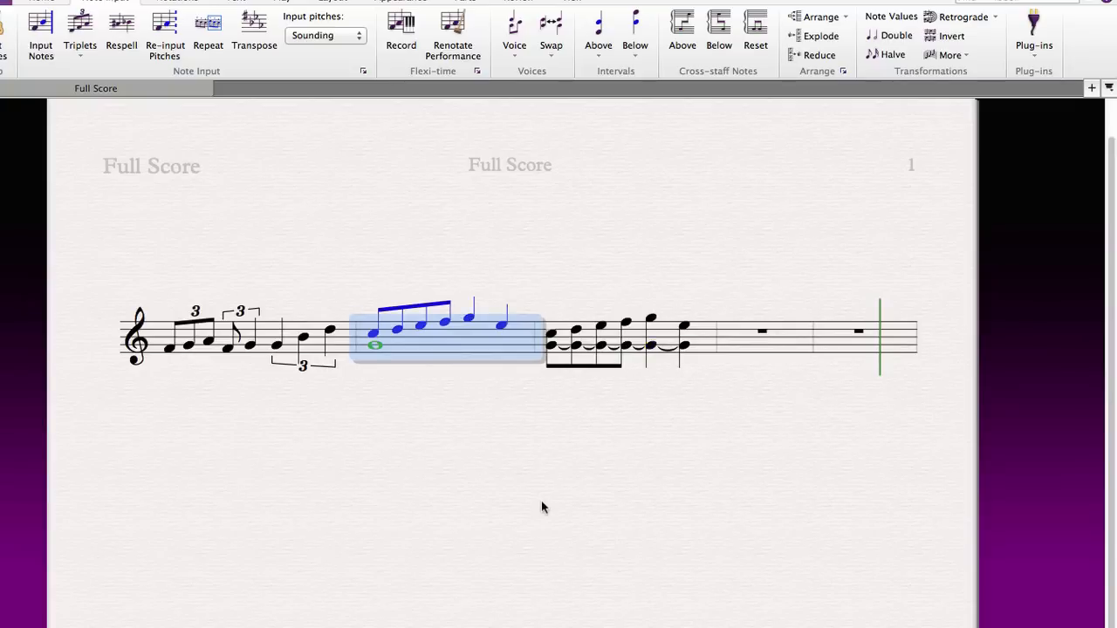
key("Escape")
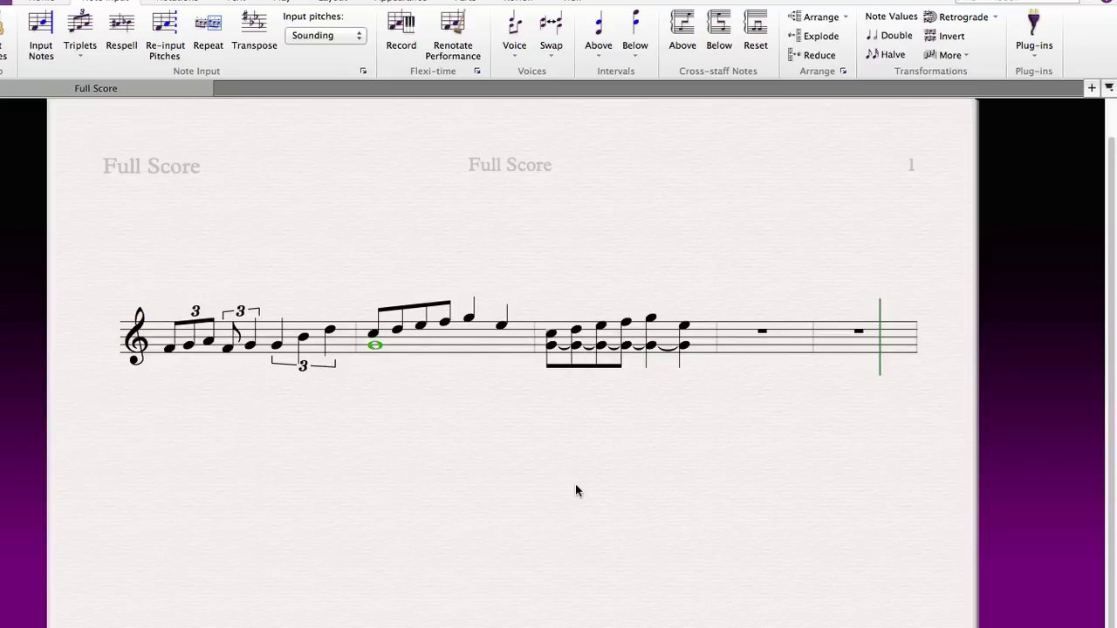
key("space")
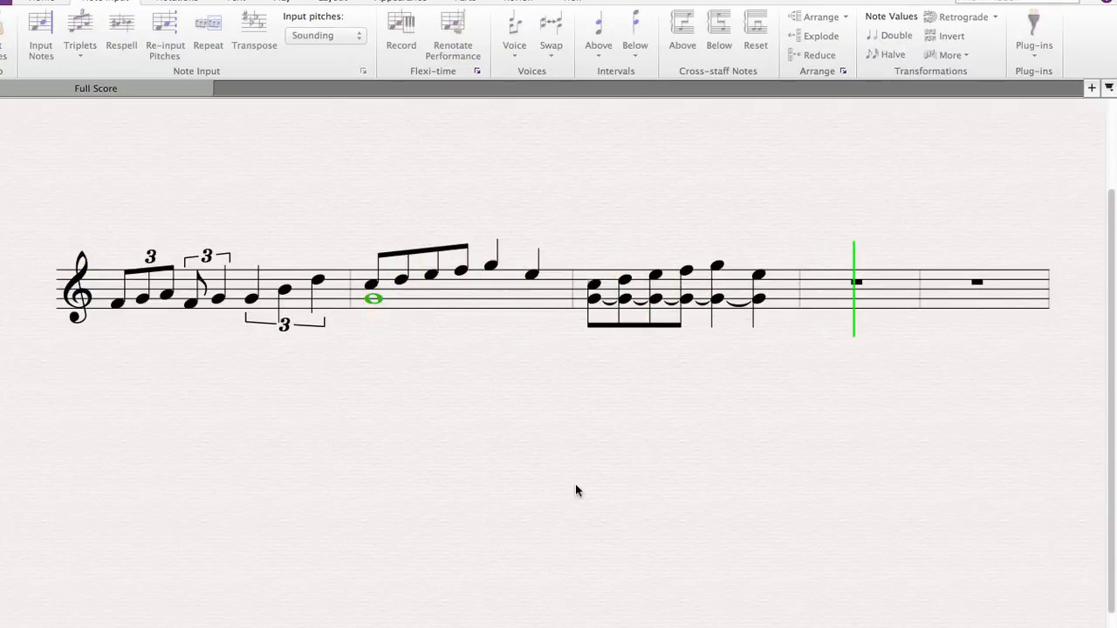
key("super+shift+p")
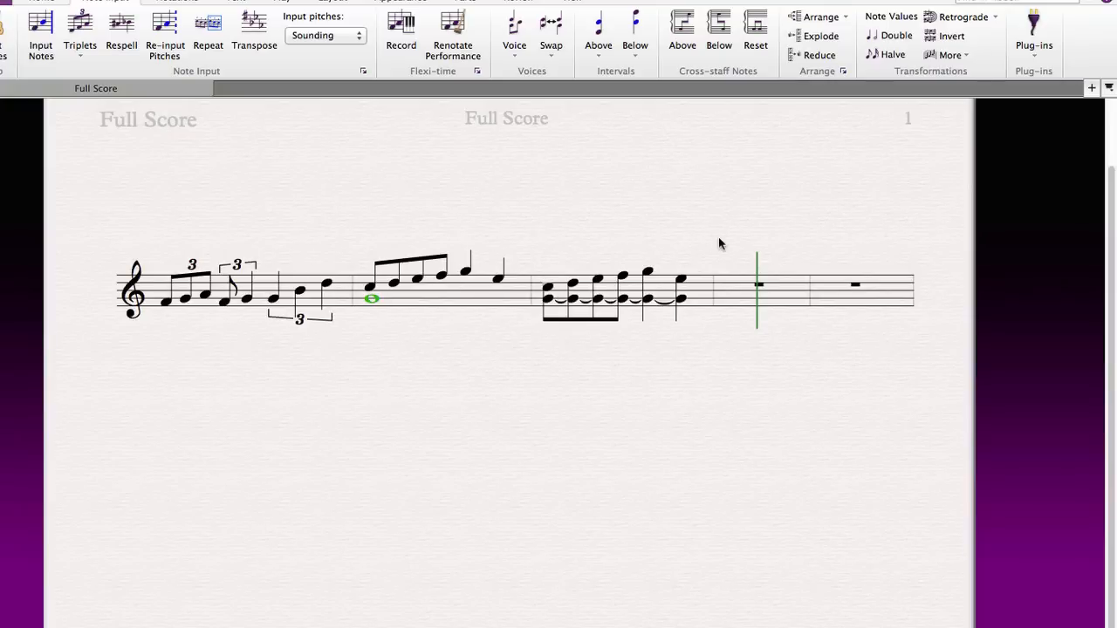
Switch to MuseScore and begin eighth-note entry in bar 2 of the staff containing the triplet
key("ctrl+Up")
left_click(790, 386)
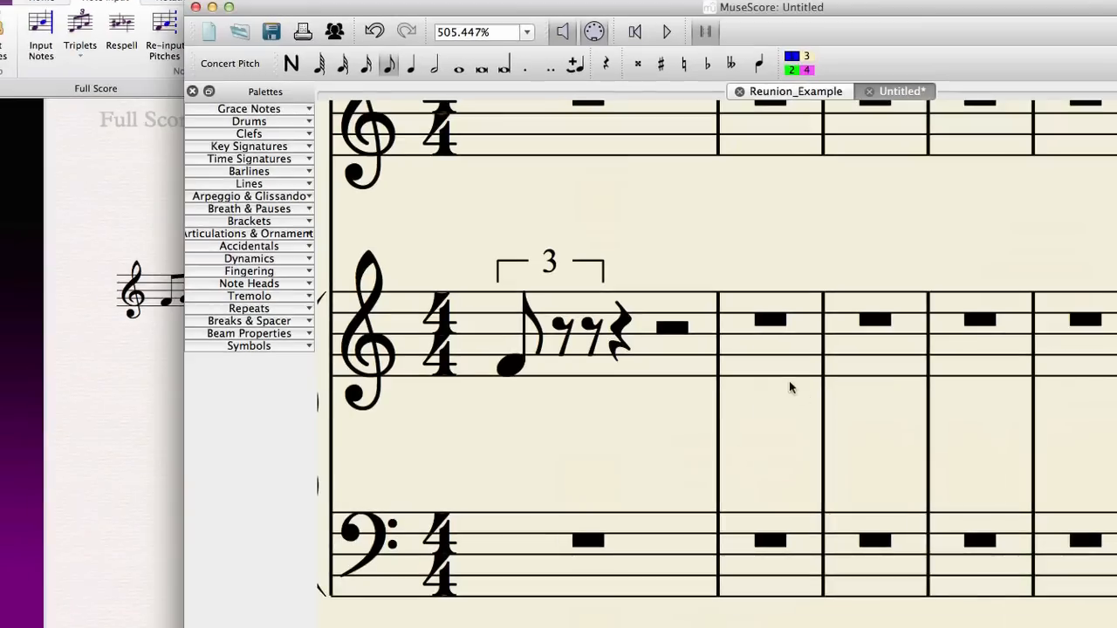
left_click(758, 364)
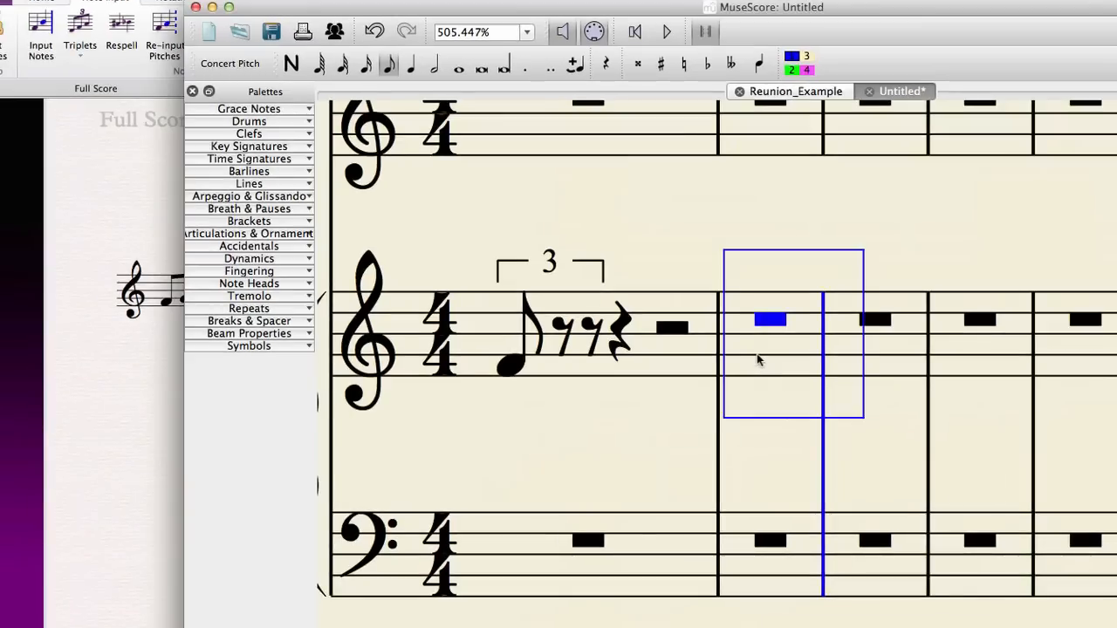
key("n")
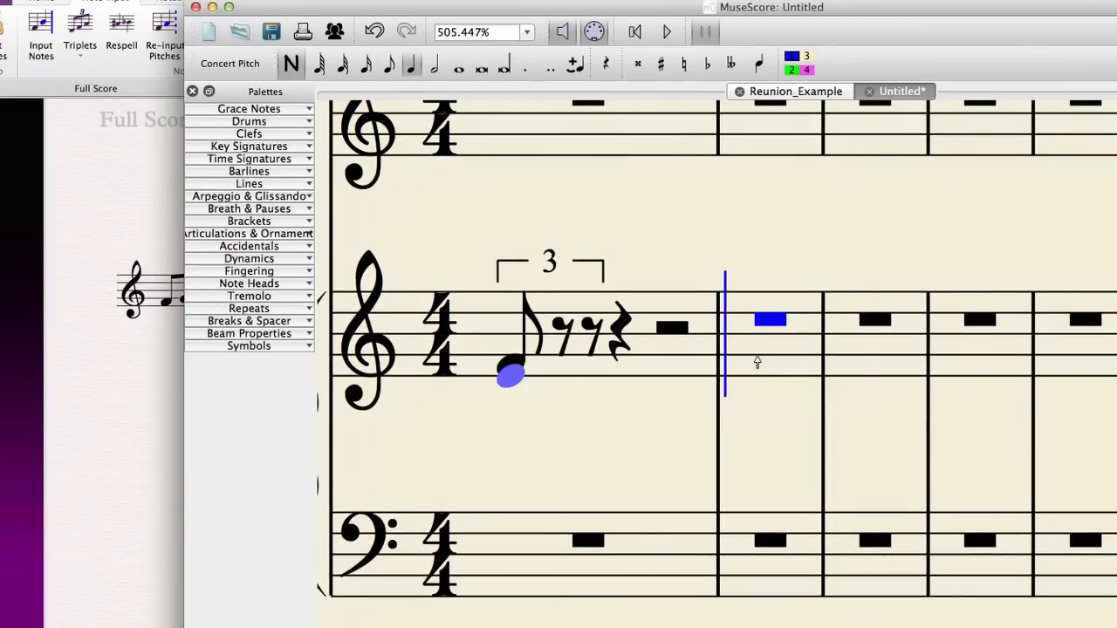
key("4")
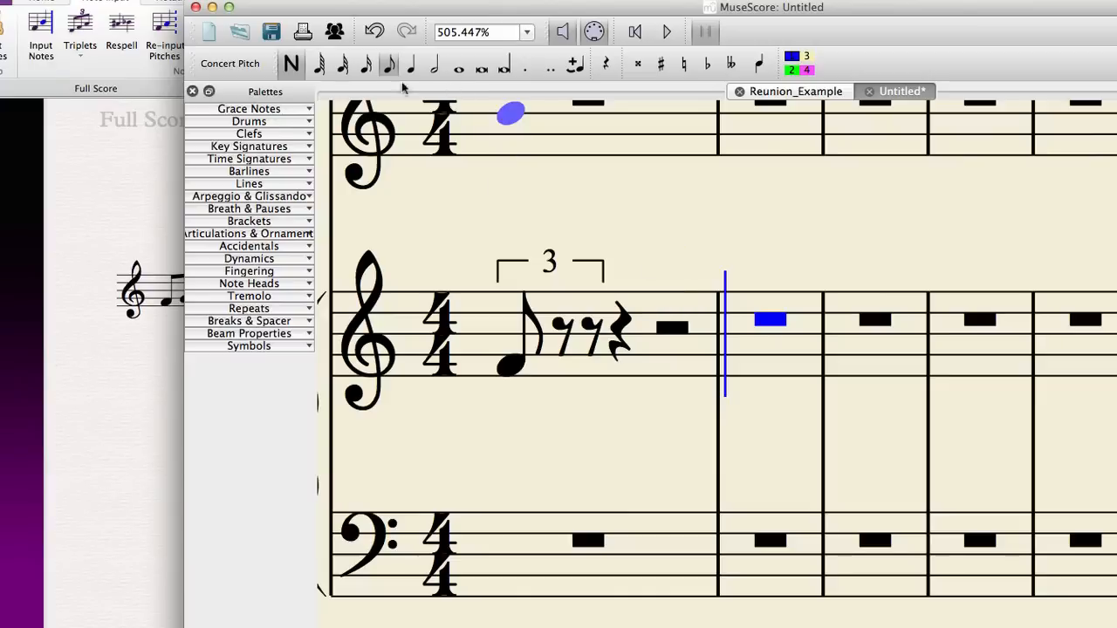
left_click(759, 357)
left_click(790, 346)
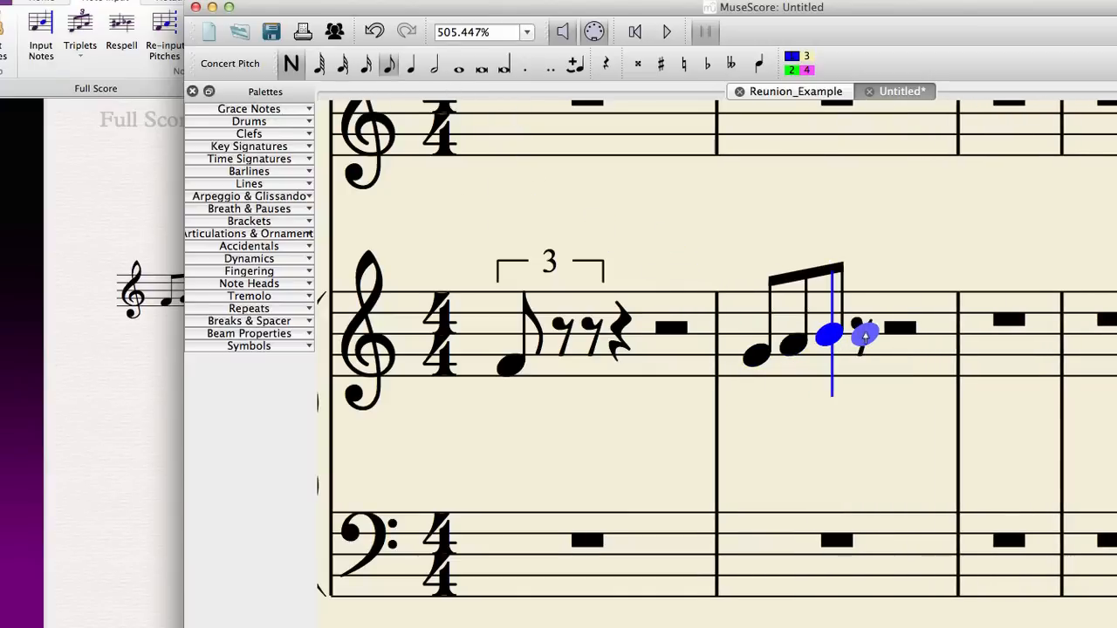
key("super+z")
key("super+z")
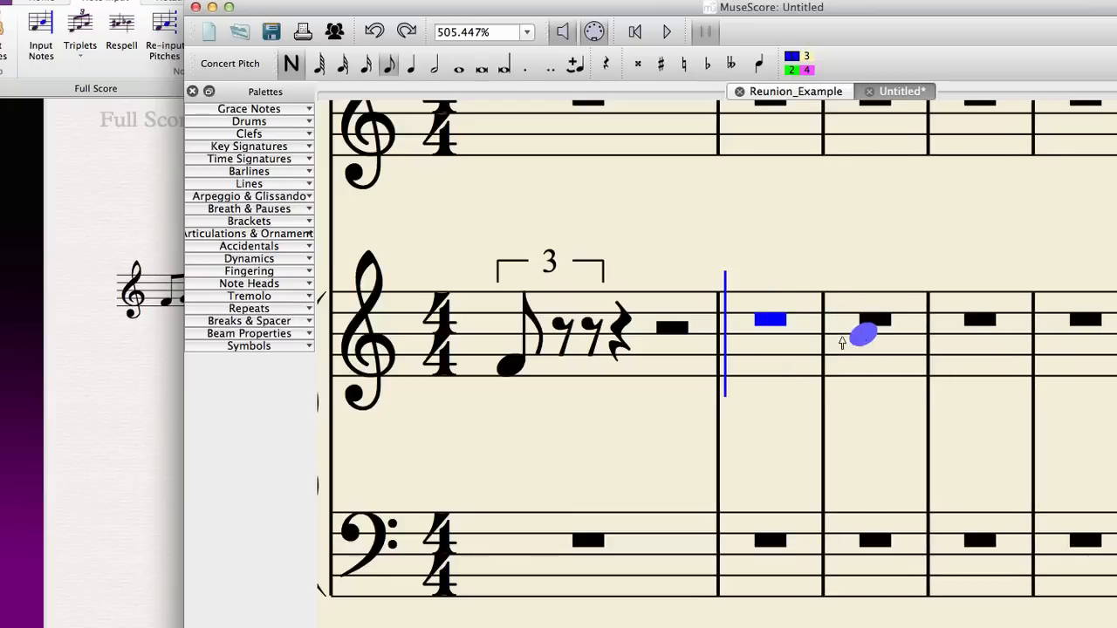
Enter eighth notes C5, D5, E5 and F5 followed by quarter notes G5 and E5 in bar 2
left_click(746, 330)
left_click(781, 319)
left_click(828, 305)
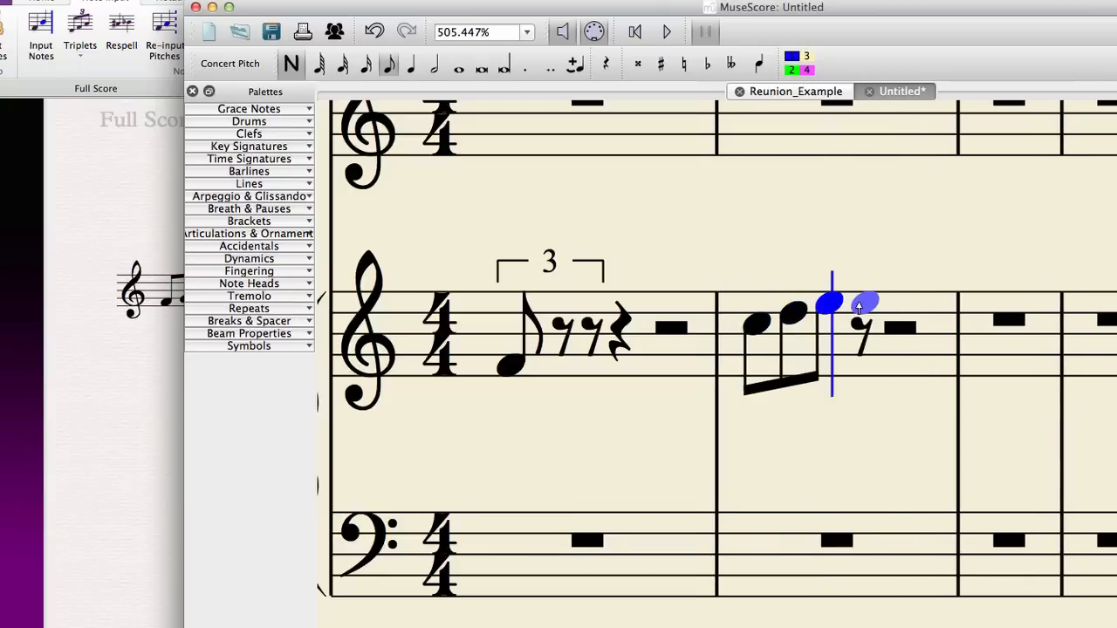
left_click(866, 292)
key("5")
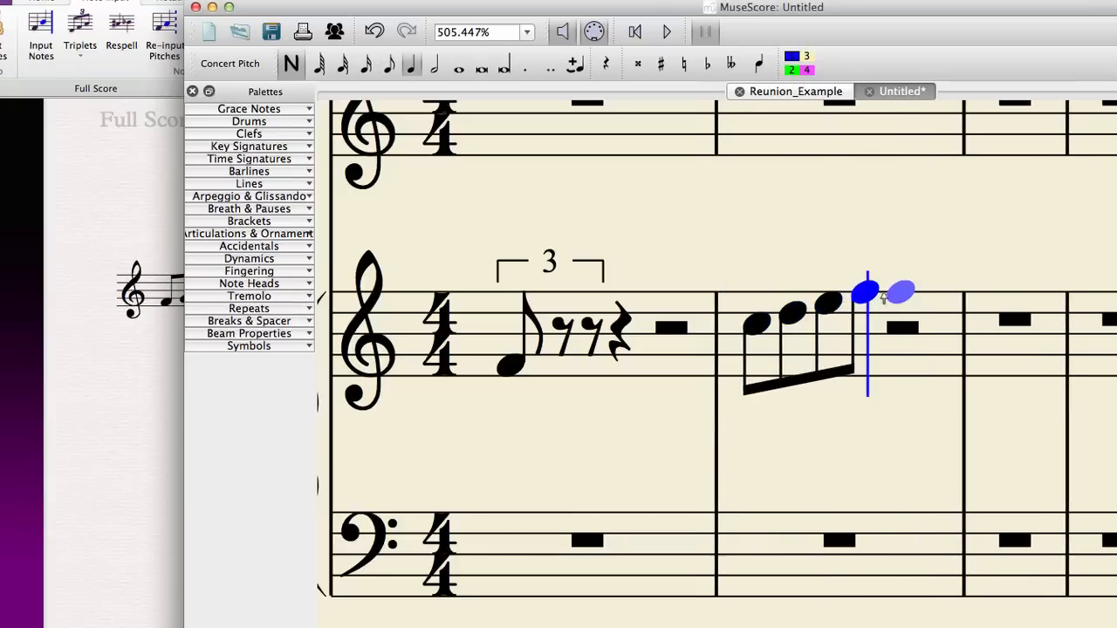
left_click(894, 281)
left_click(944, 306)
key("Escape")
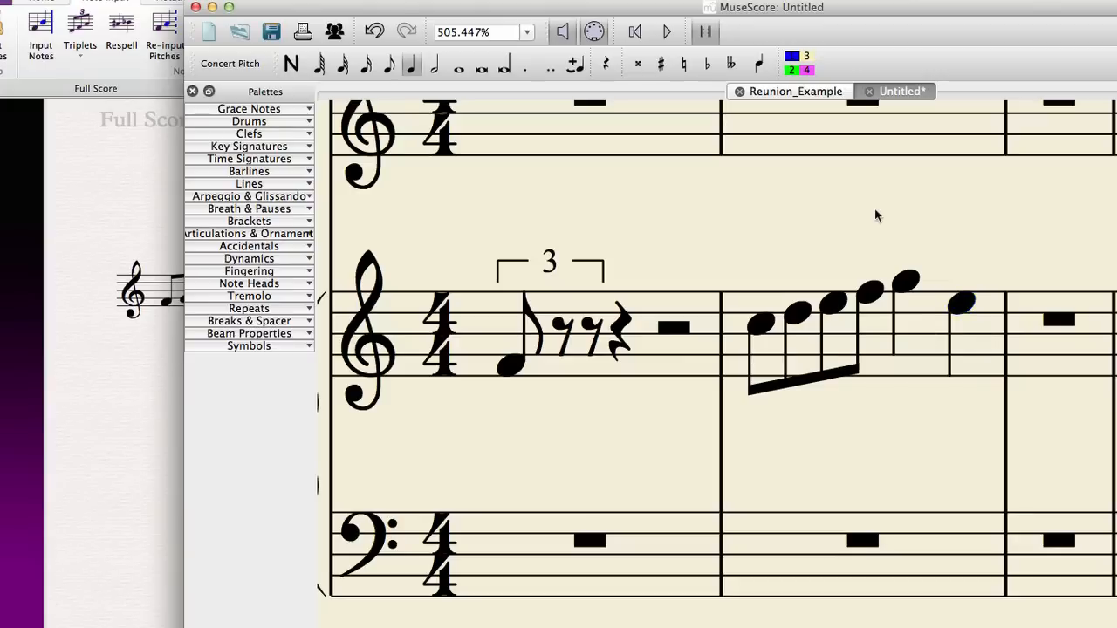
Add a G4 whole note in voice 2 at the start of bar 2, below the existing melody
key("n")
key("Escape")
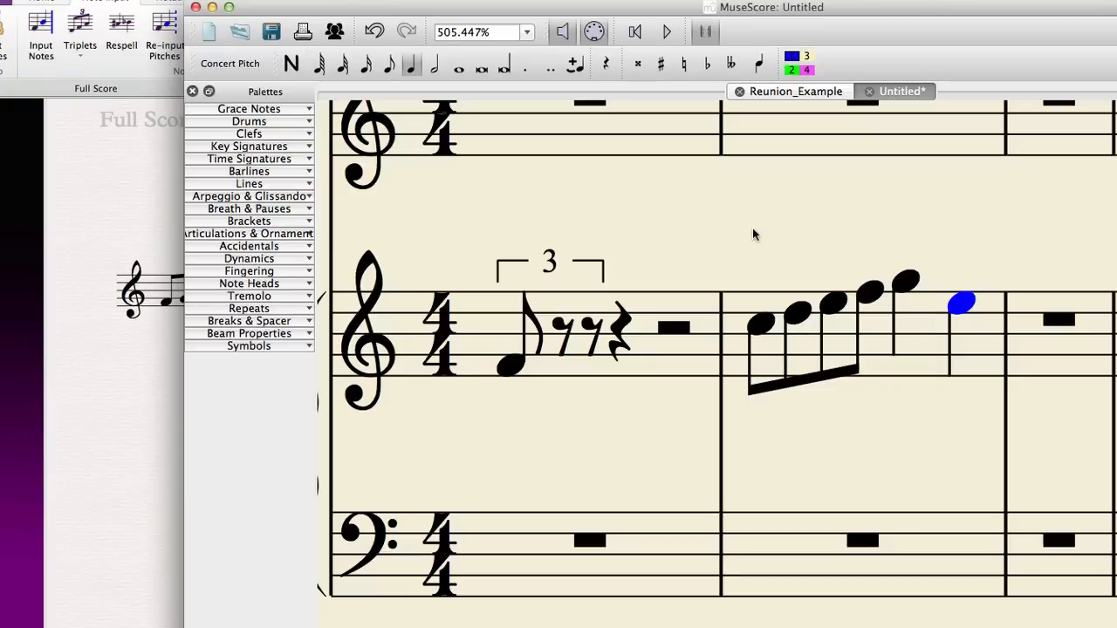
key("Escape")
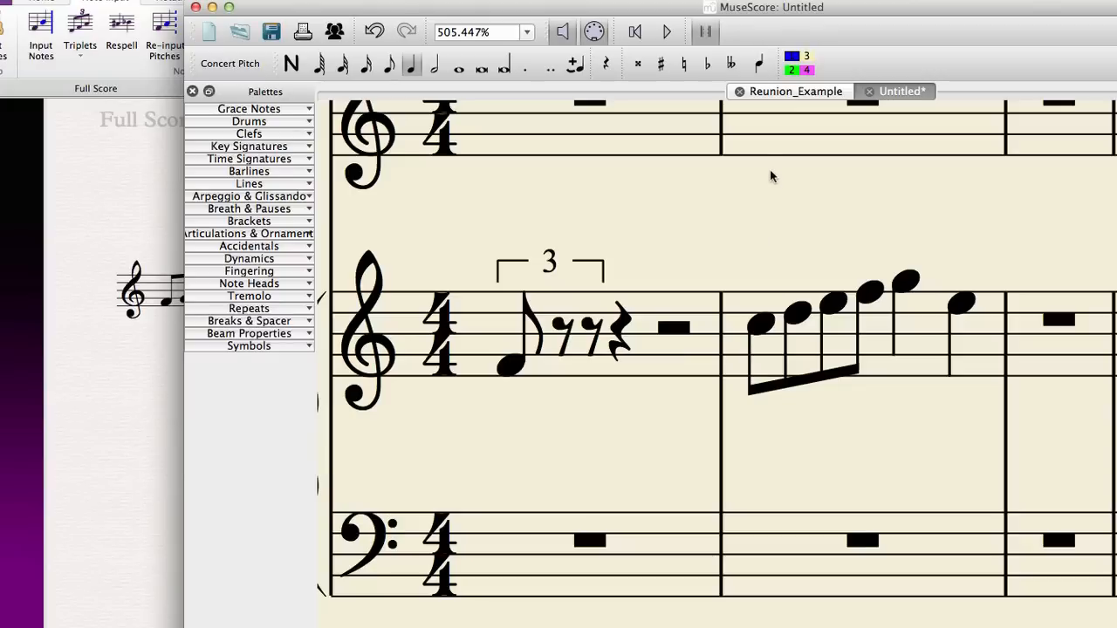
key("n")
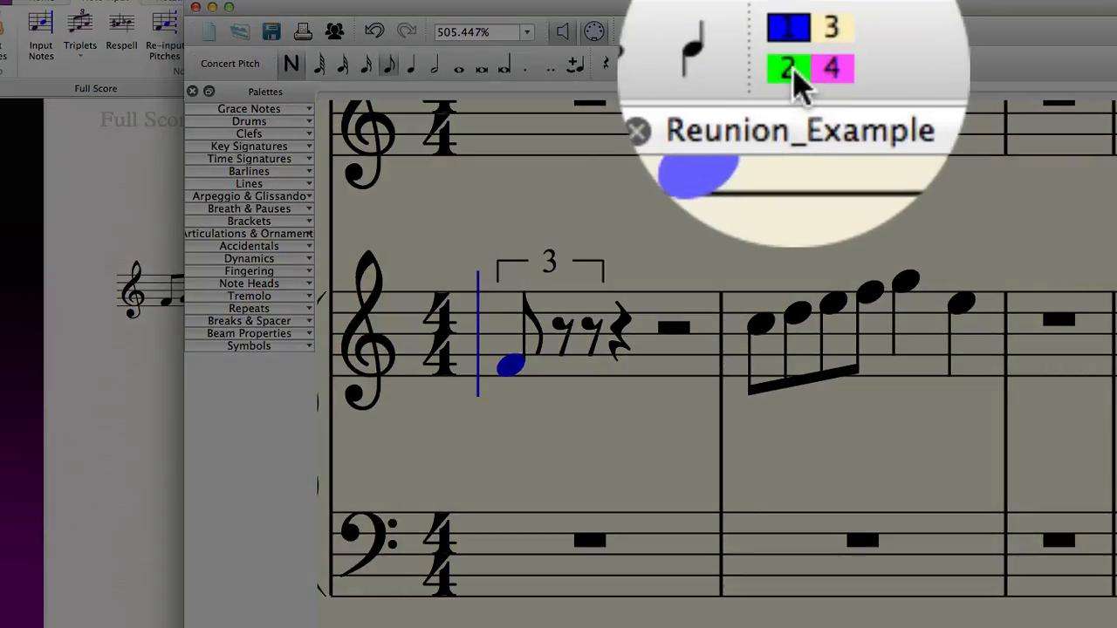
left_click(792, 70)
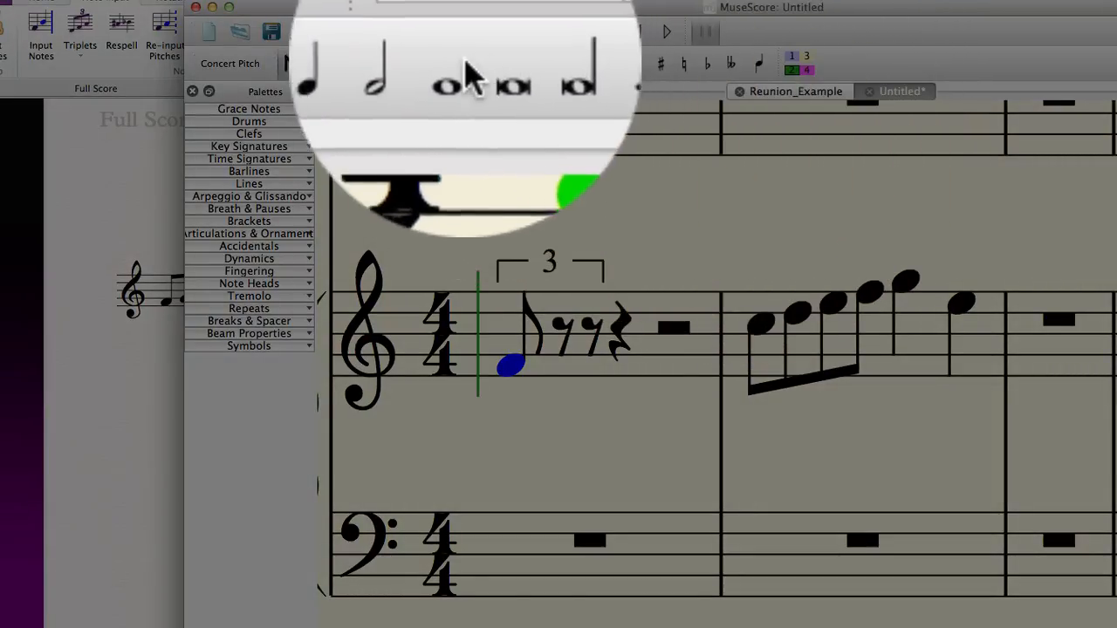
left_click(459, 66)
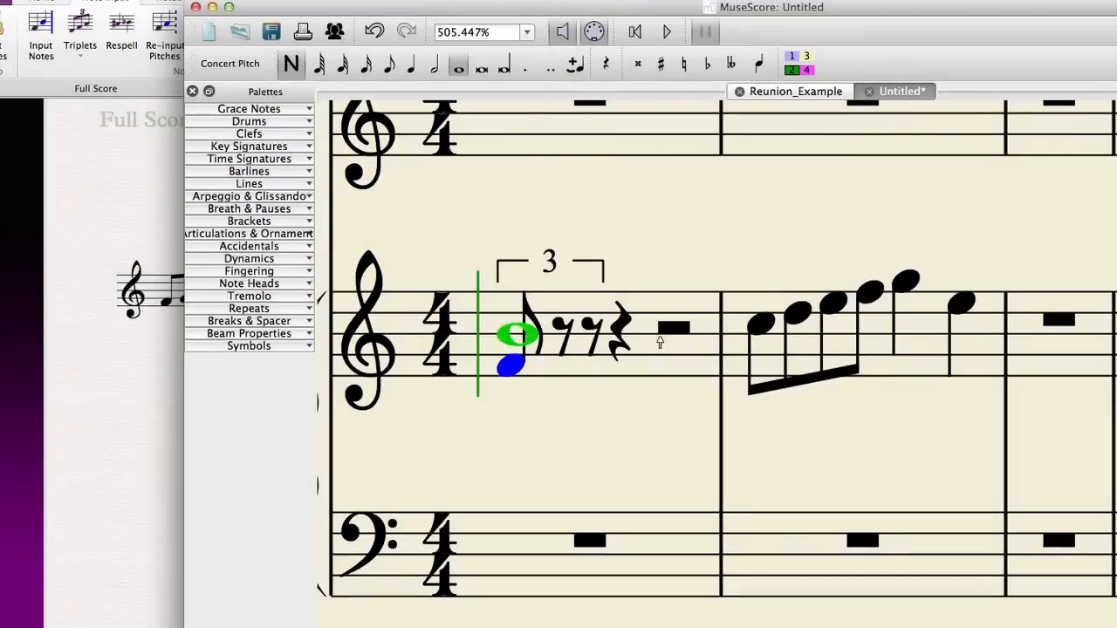
left_click(766, 356)
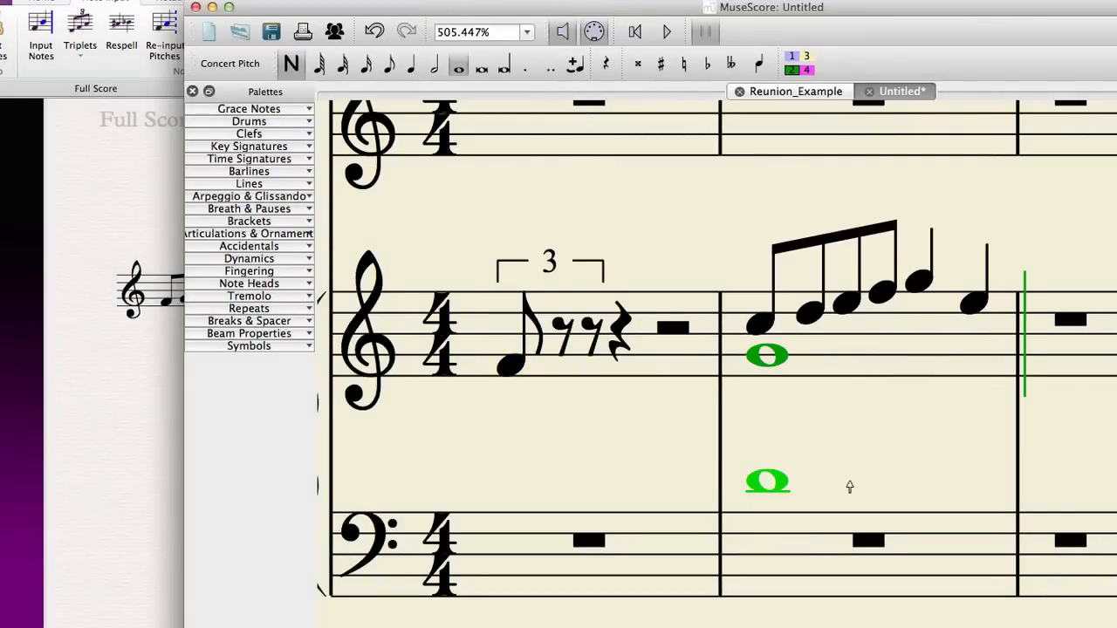
key("Escape")
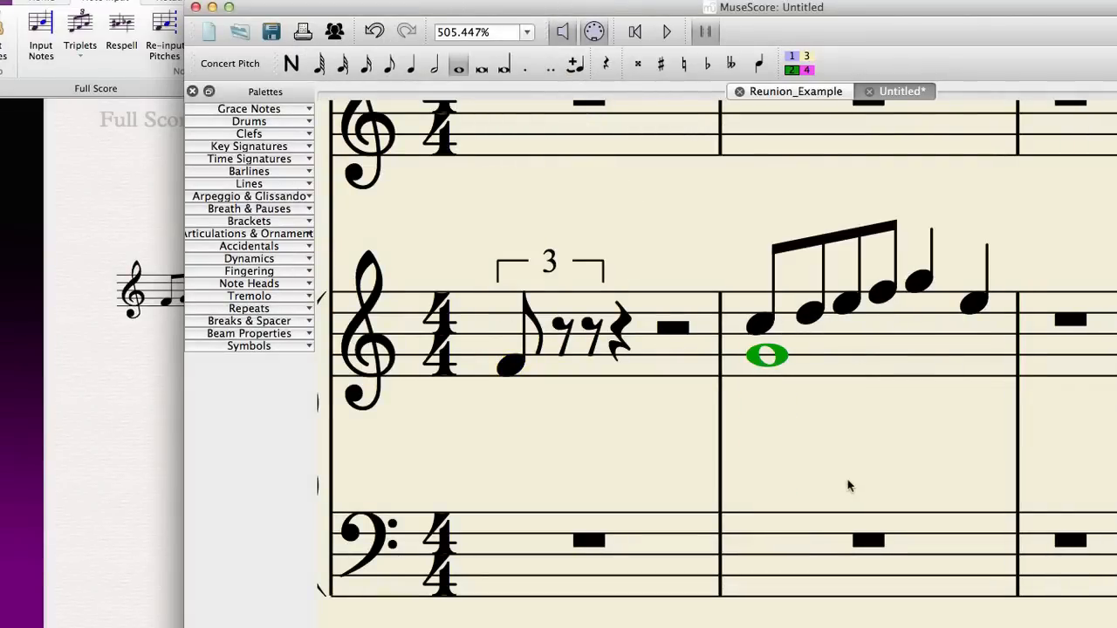
Repeat bar 2 of the triplet staff, including both voices, into bar 3
left_click(881, 354)
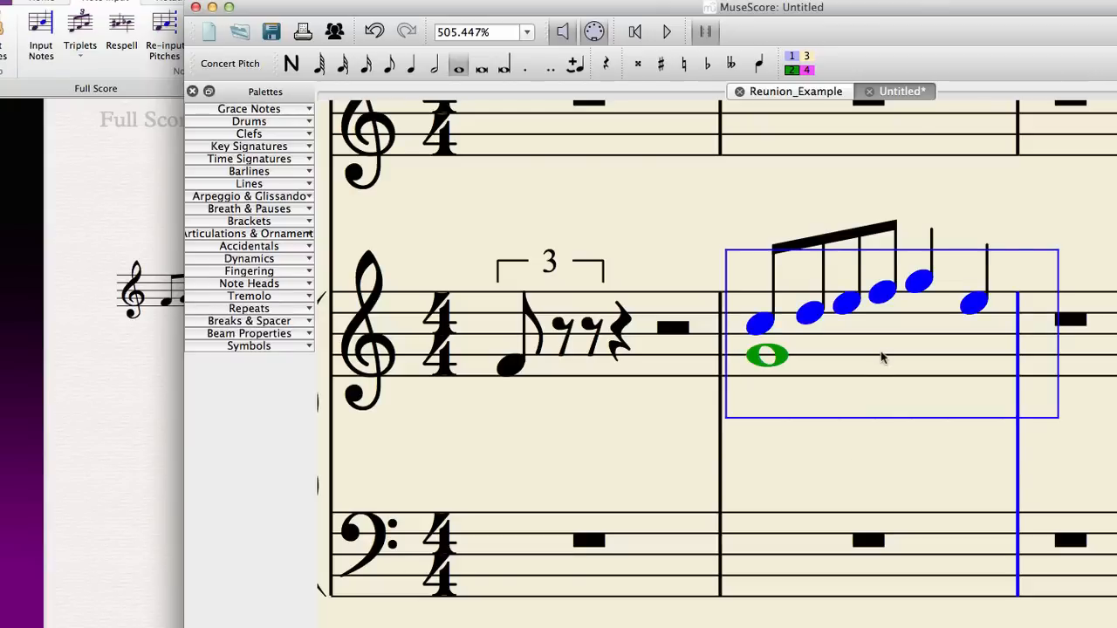
key("r")
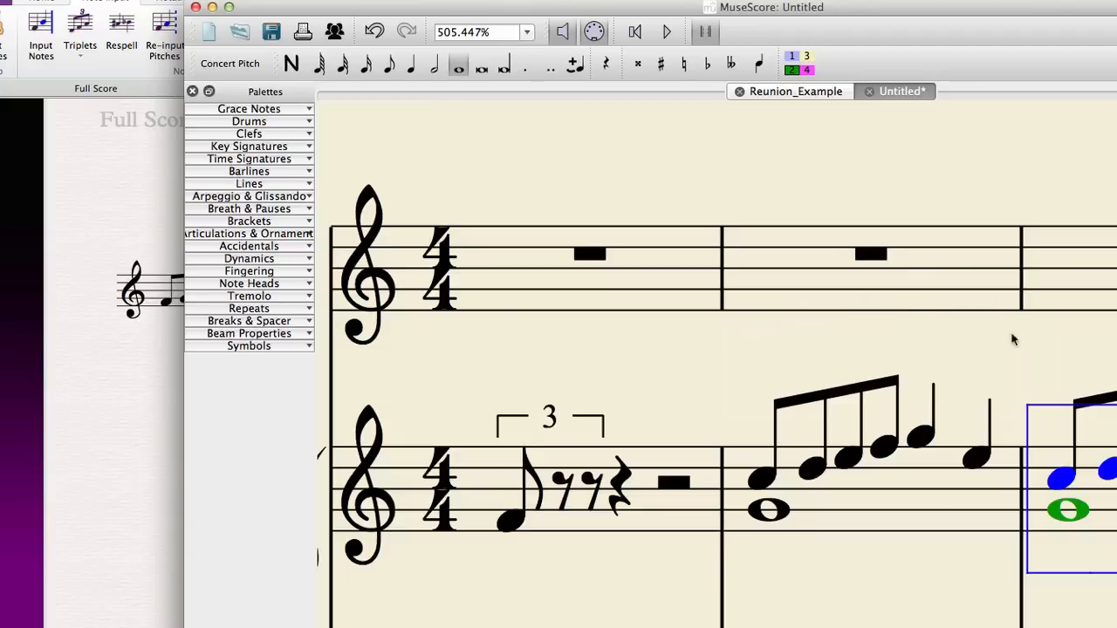
left_click_drag(1035, 359, 753, 320)
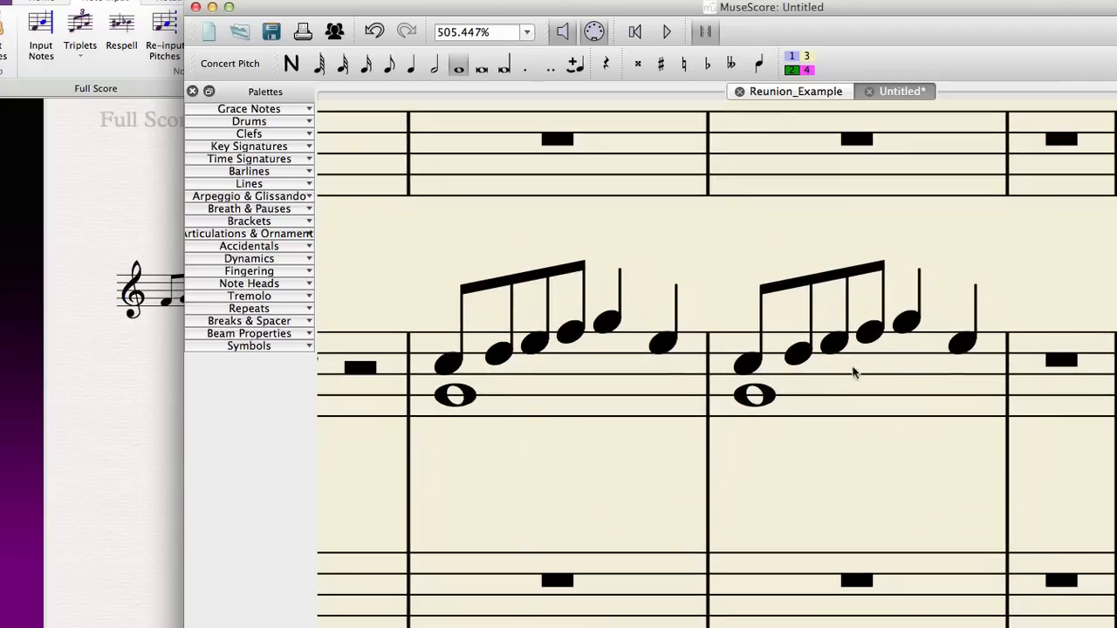
left_click_drag(685, 250, 808, 258)
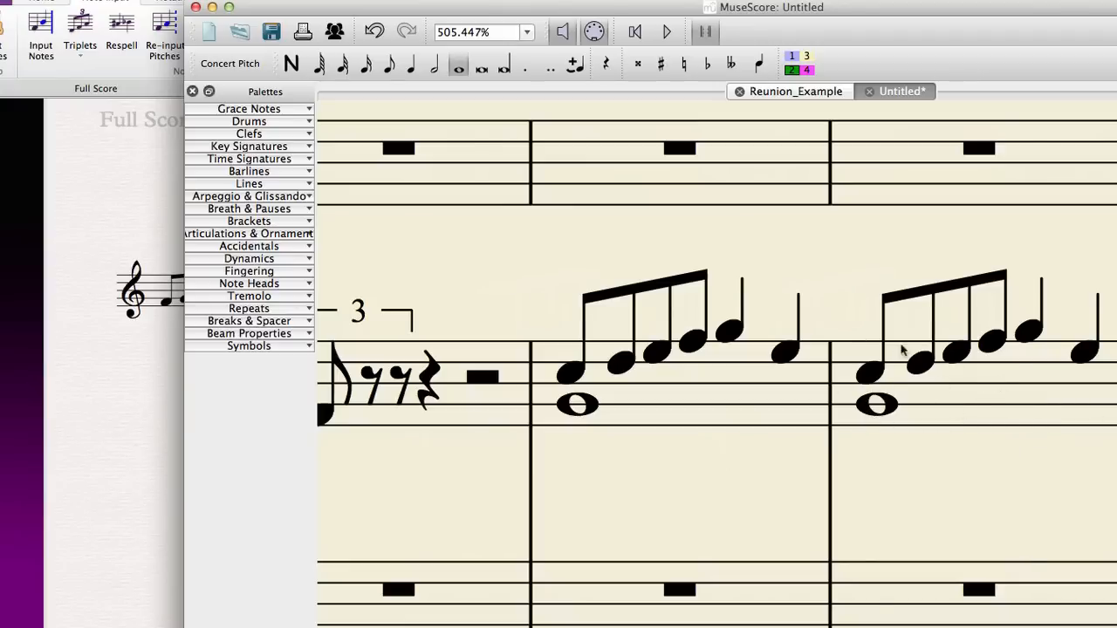
left_click_drag(830, 253, 893, 327)
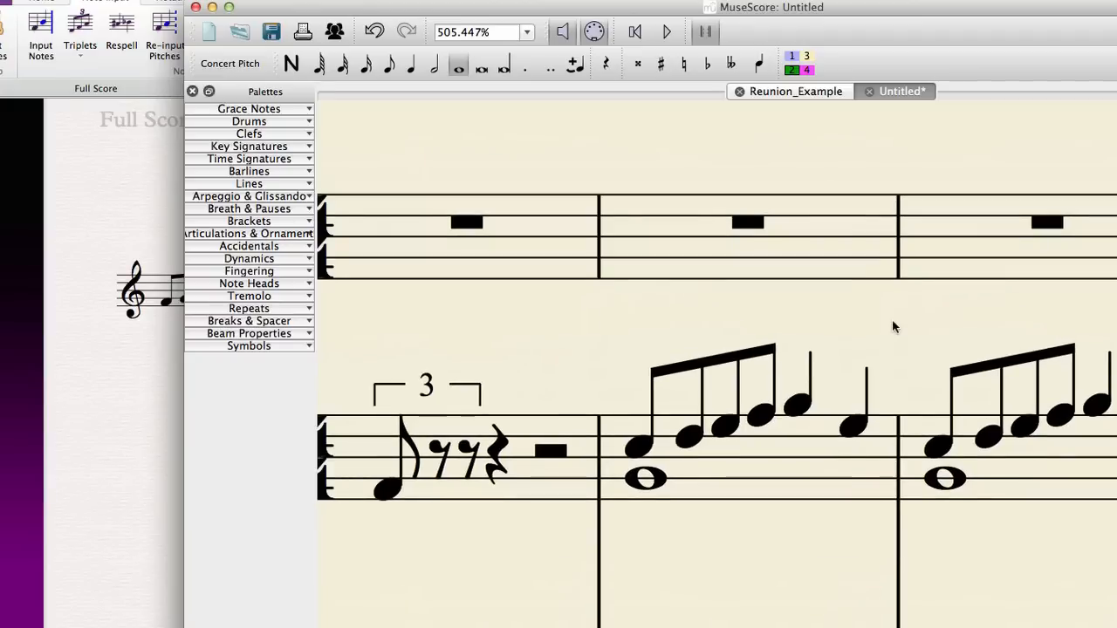